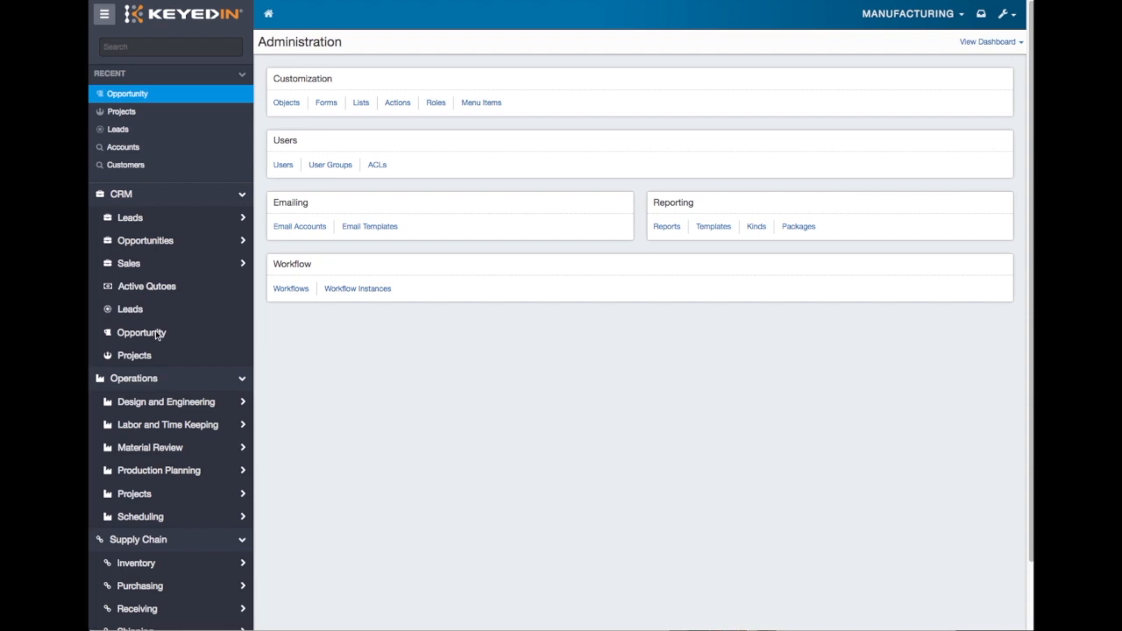
- Open the CRM opportunity list and look through its entries, including the Jansy opportunity
{"action": "left_click", "coordinate": [158, 334]}
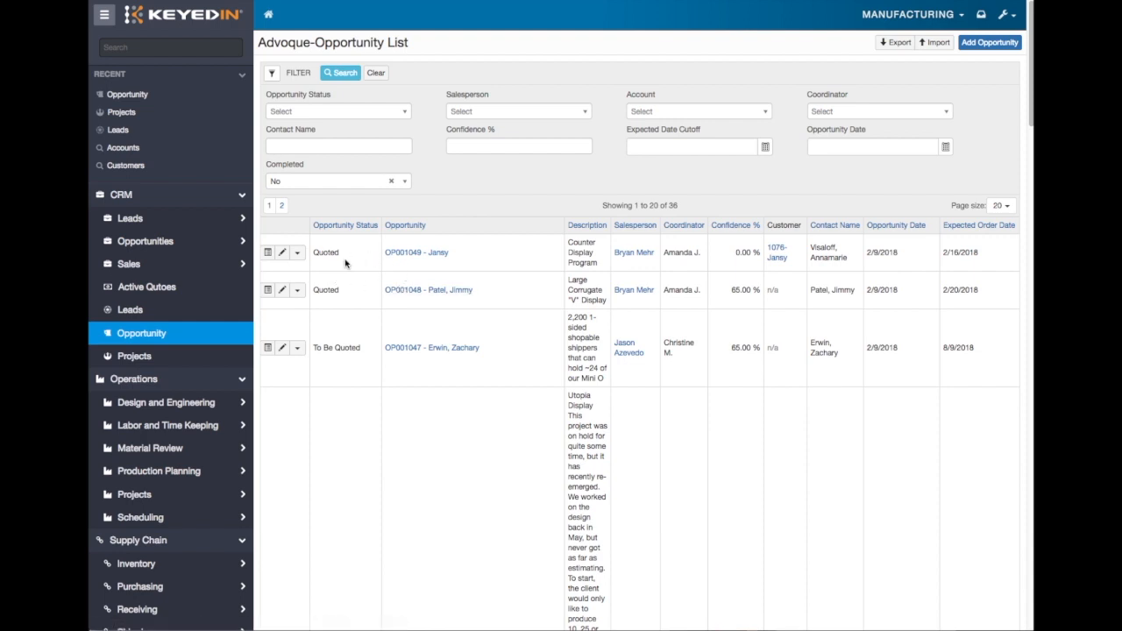
{"action": "scroll", "coordinate": [346, 261], "scroll_direction": "down", "scroll_amount": 3}
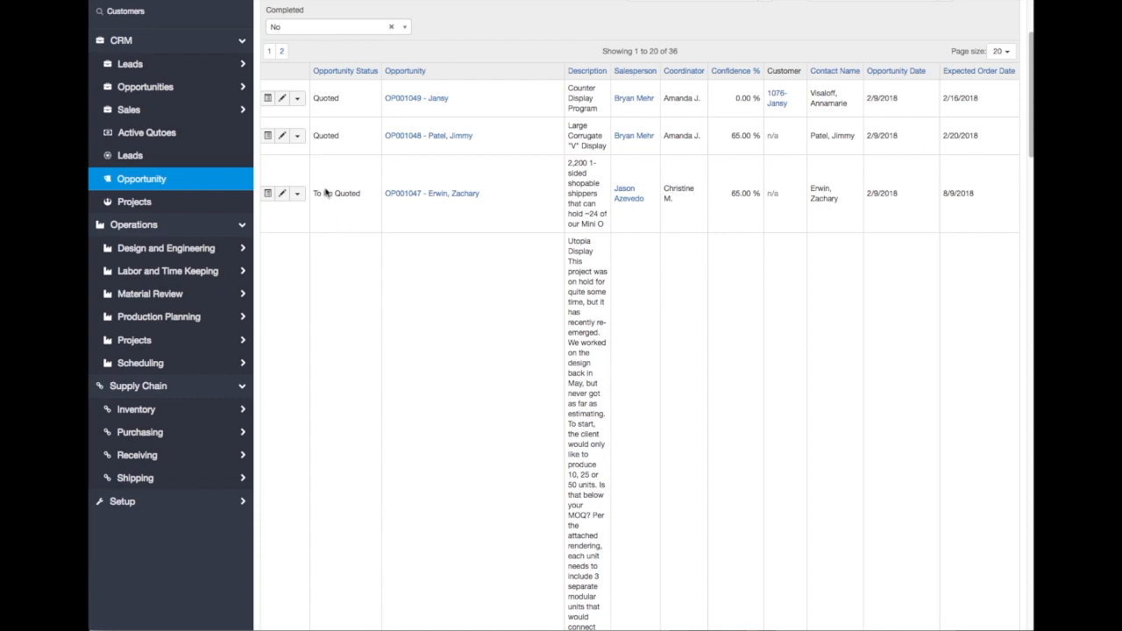
{"action": "scroll", "coordinate": [383, 225], "scroll_direction": "down", "scroll_amount": 5}
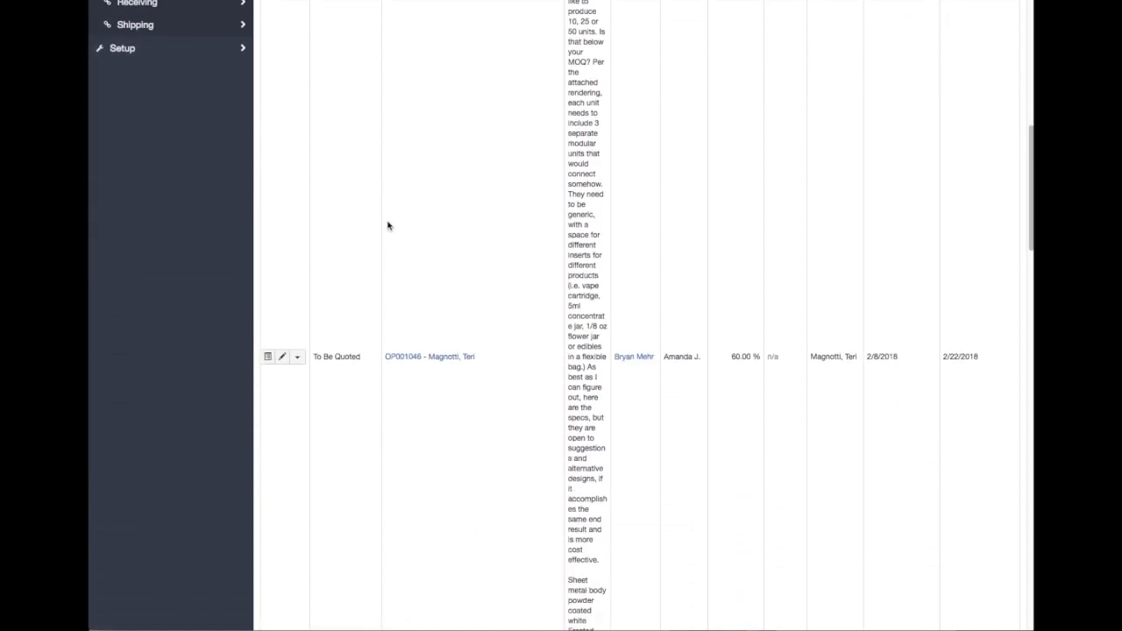
{"action": "scroll", "coordinate": [383, 226], "scroll_direction": "up", "scroll_amount": 8}
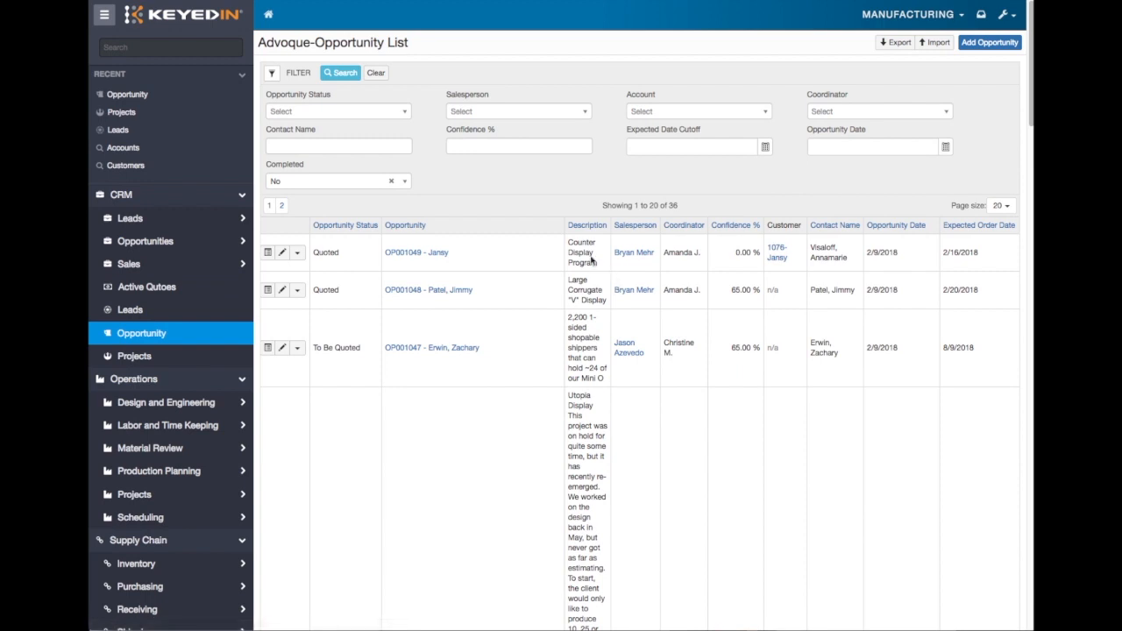
{"action": "left_click_drag", "start_coordinate": [383, 255], "coordinate": [431, 252]}
{"action": "left_click", "coordinate": [501, 268]}
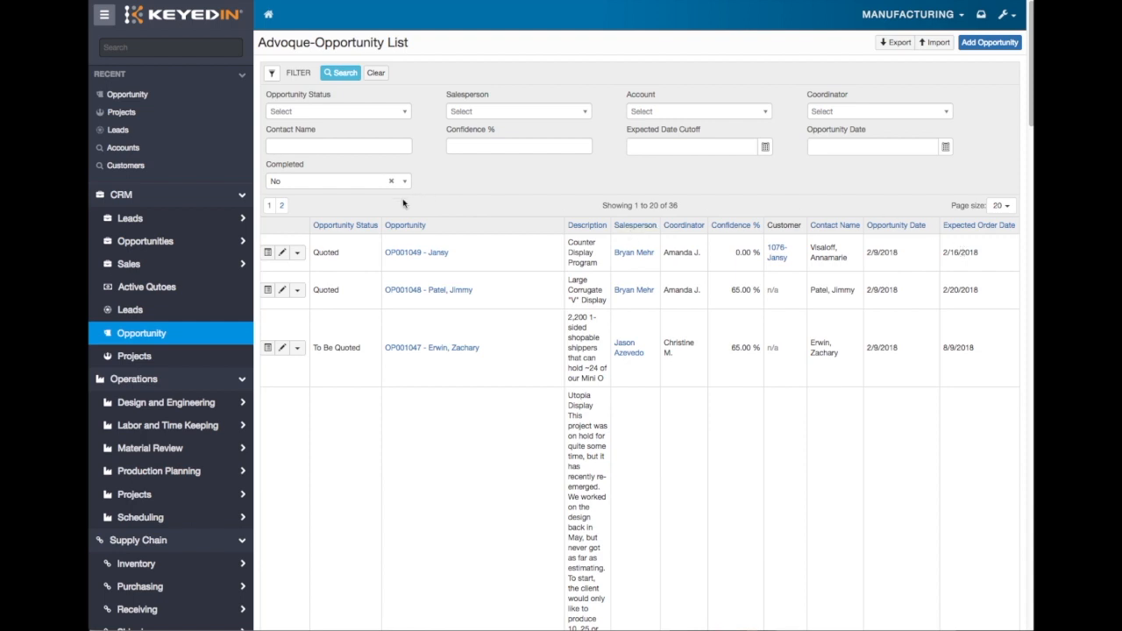
- Check the row actions of the Jansy Counter Display Program opportunity and open its record for viewing
{"action": "left_click", "coordinate": [297, 253]}
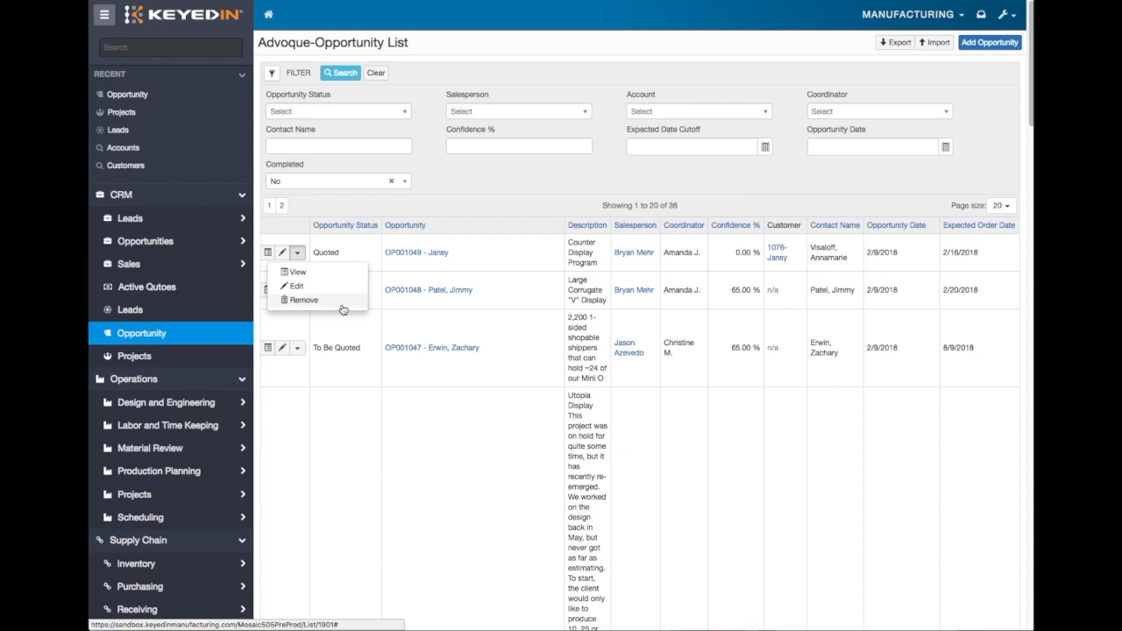
{"action": "left_click", "coordinate": [297, 253]}
{"action": "left_click", "coordinate": [269, 253]}
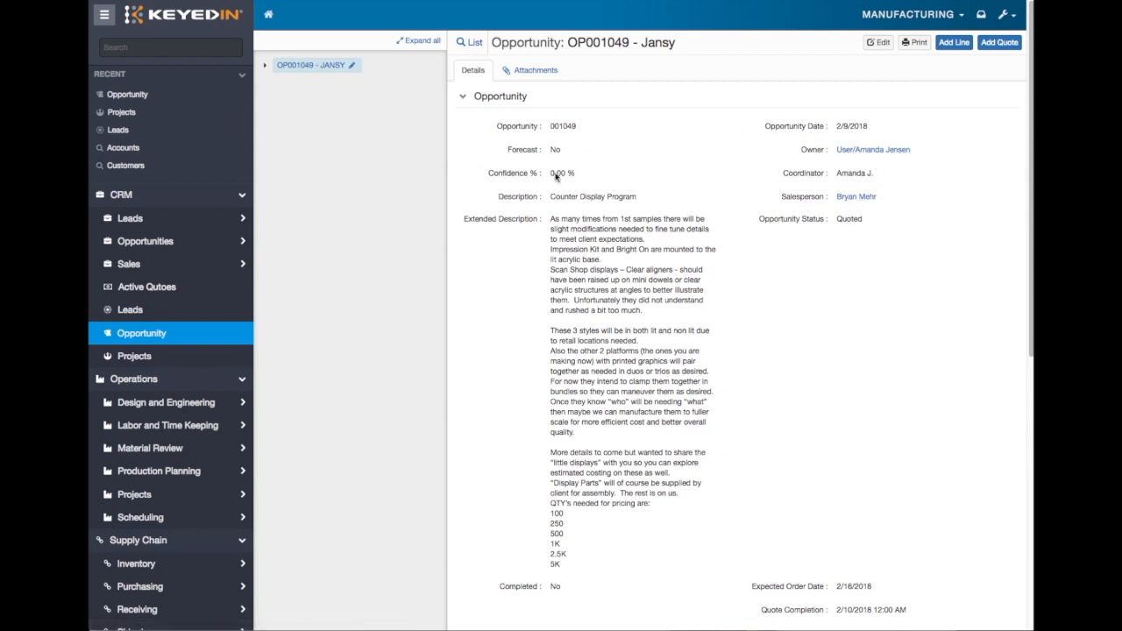
- Examine the opportunity's extended description, requested pricing quantities, status, account details and opportunity lines
{"action": "scroll", "coordinate": [552, 88], "scroll_direction": "down", "scroll_amount": 3}
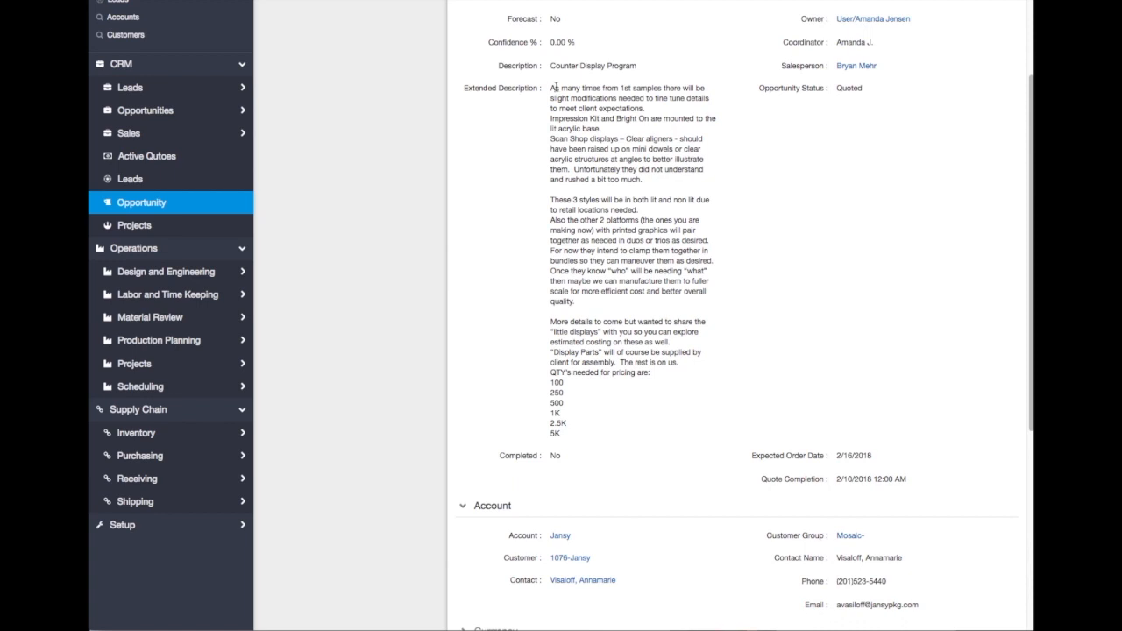
{"action": "left_click_drag", "start_coordinate": [549, 87], "coordinate": [654, 436]}
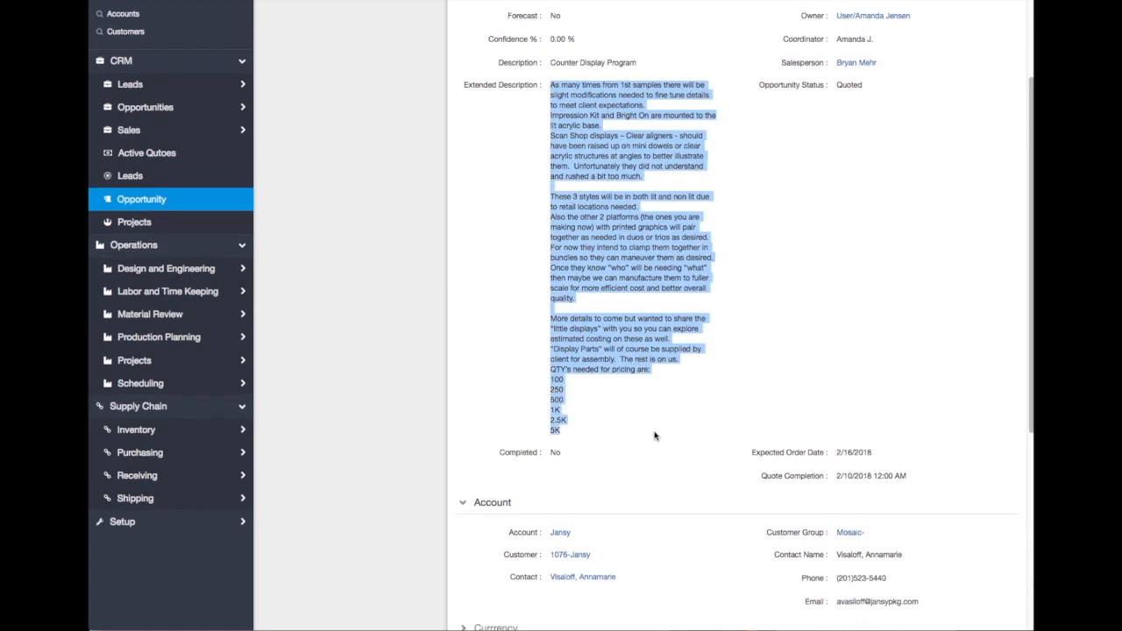
{"action": "scroll", "coordinate": [654, 436], "scroll_direction": "up", "scroll_amount": 1}
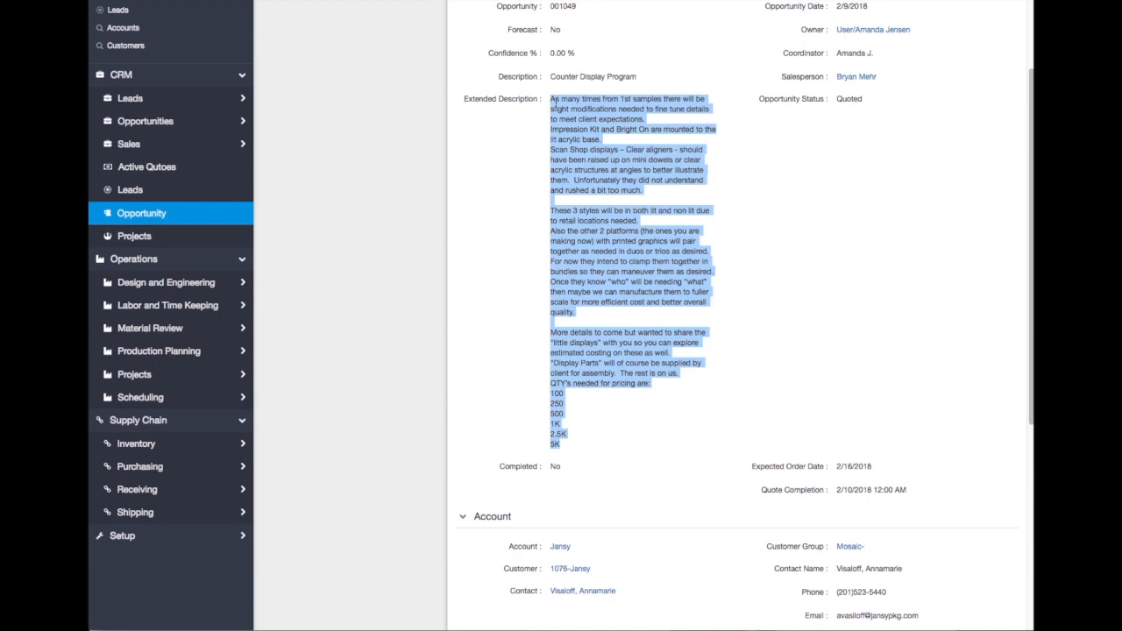
{"action": "left_click", "coordinate": [551, 99]}
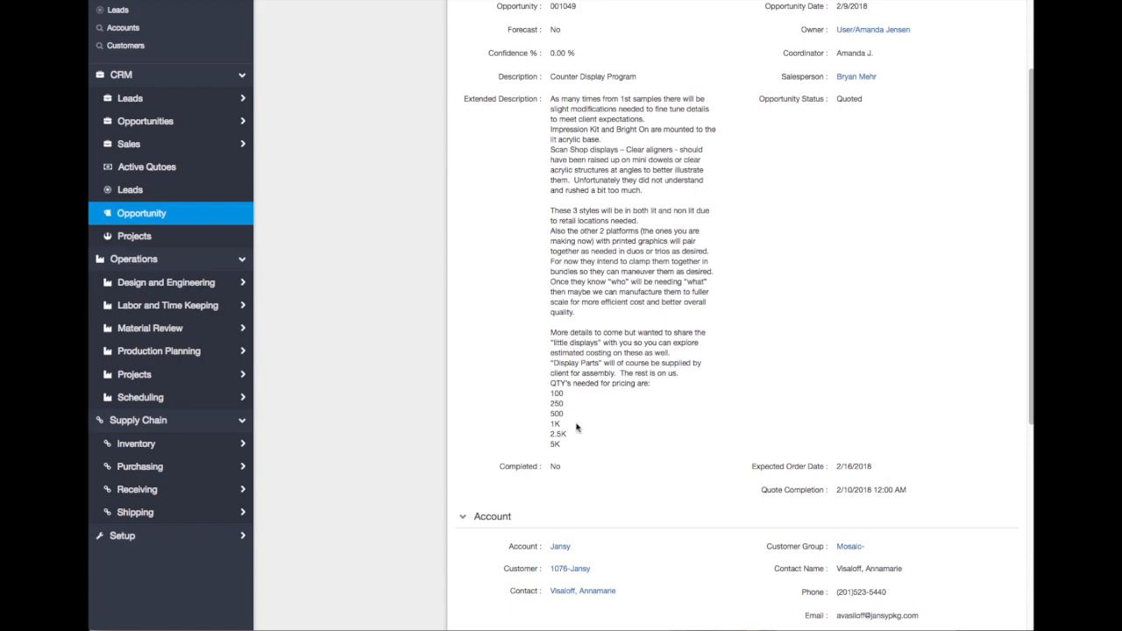
{"action": "scroll", "coordinate": [583, 432], "scroll_direction": "down", "scroll_amount": 5}
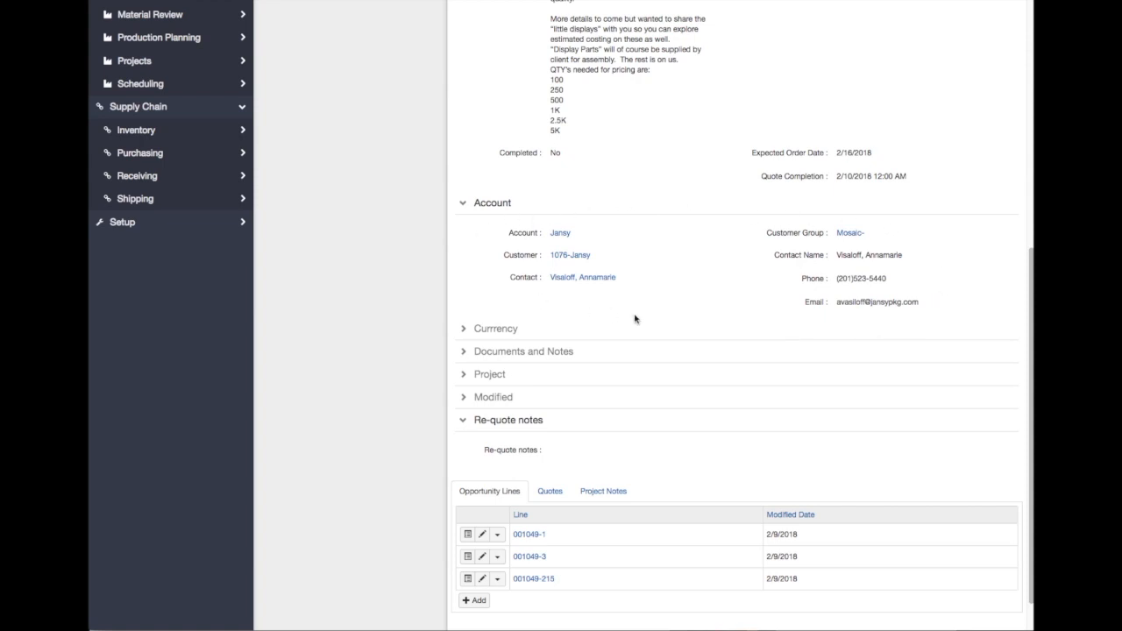
{"action": "scroll", "coordinate": [638, 343], "scroll_direction": "down", "scroll_amount": 1}
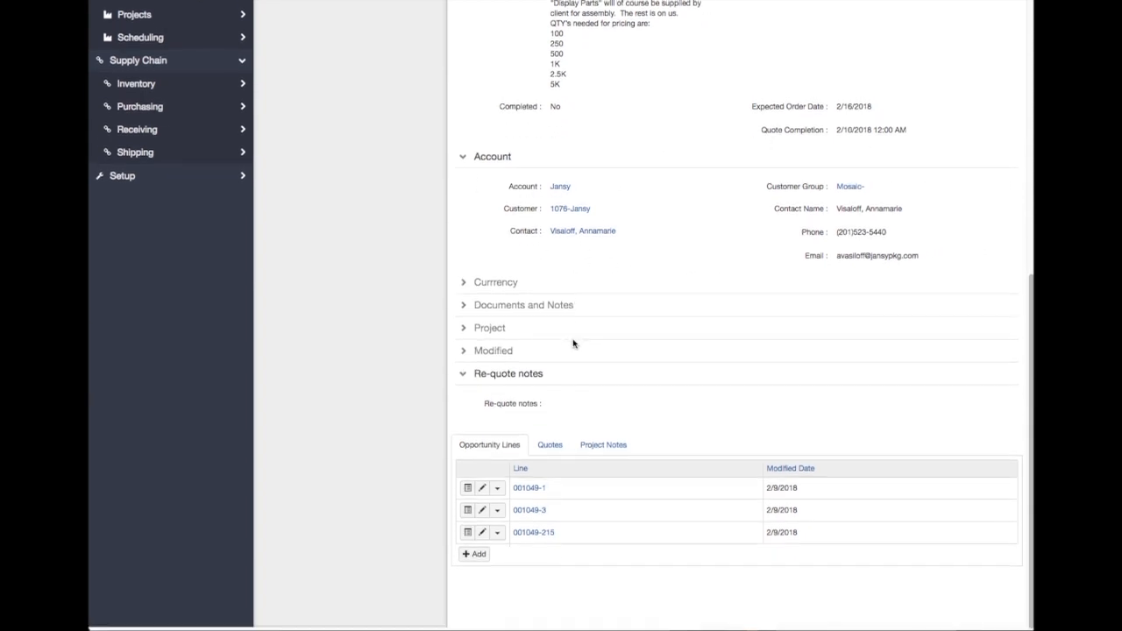
{"action": "scroll", "coordinate": [567, 431], "scroll_direction": "up", "scroll_amount": 10}
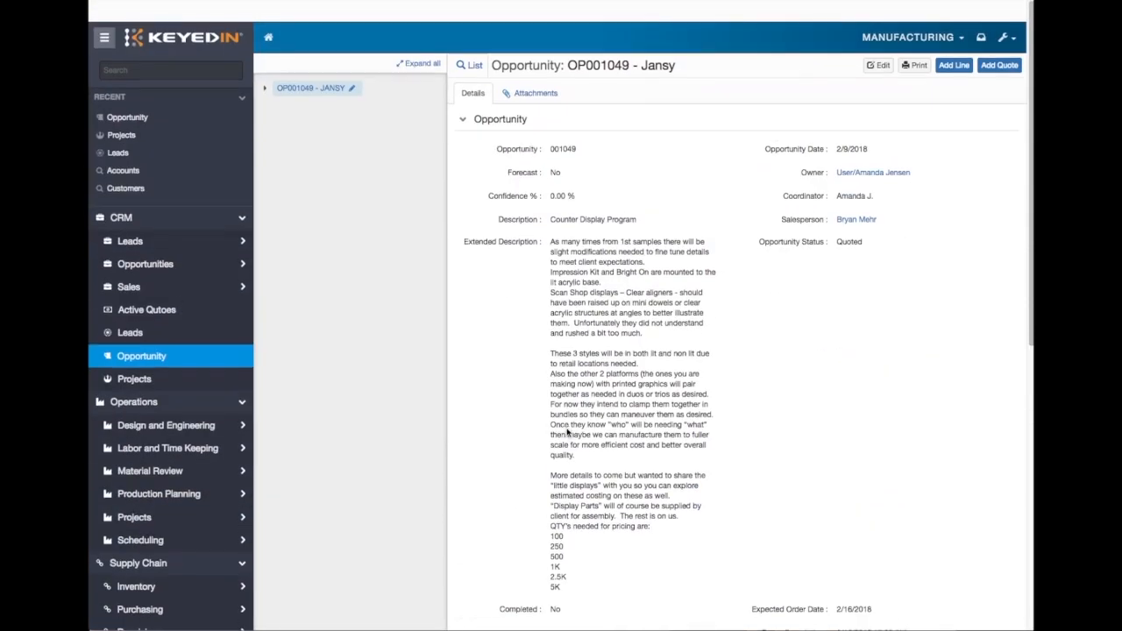
{"action": "scroll", "coordinate": [567, 431], "scroll_direction": "down", "scroll_amount": 1}
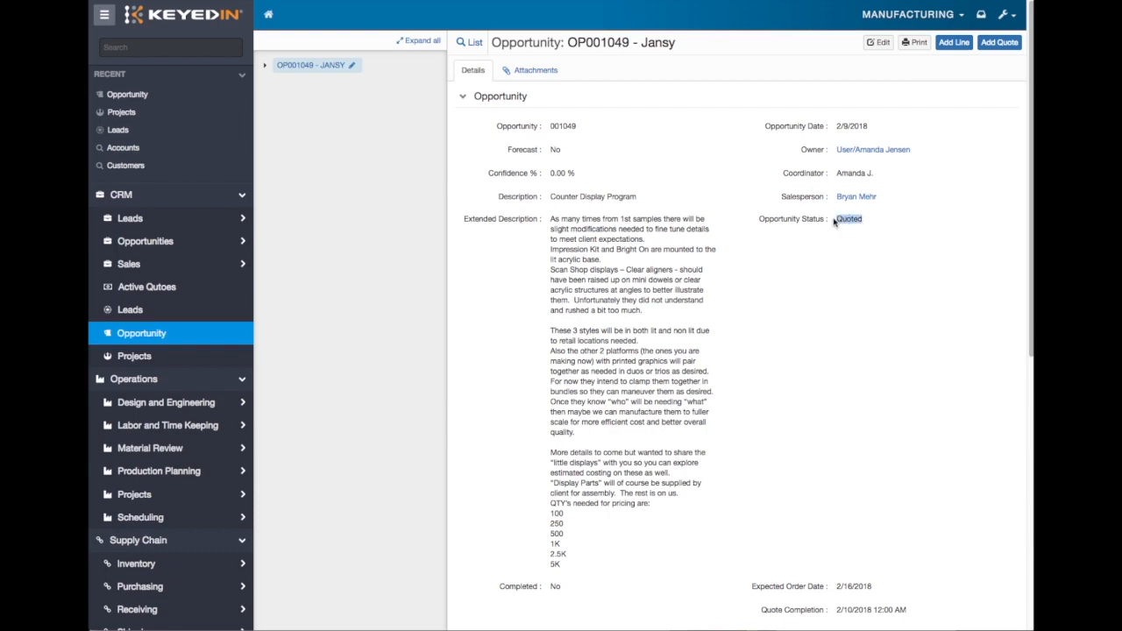
{"action": "scroll", "coordinate": [833, 222], "scroll_direction": "down", "scroll_amount": 6}
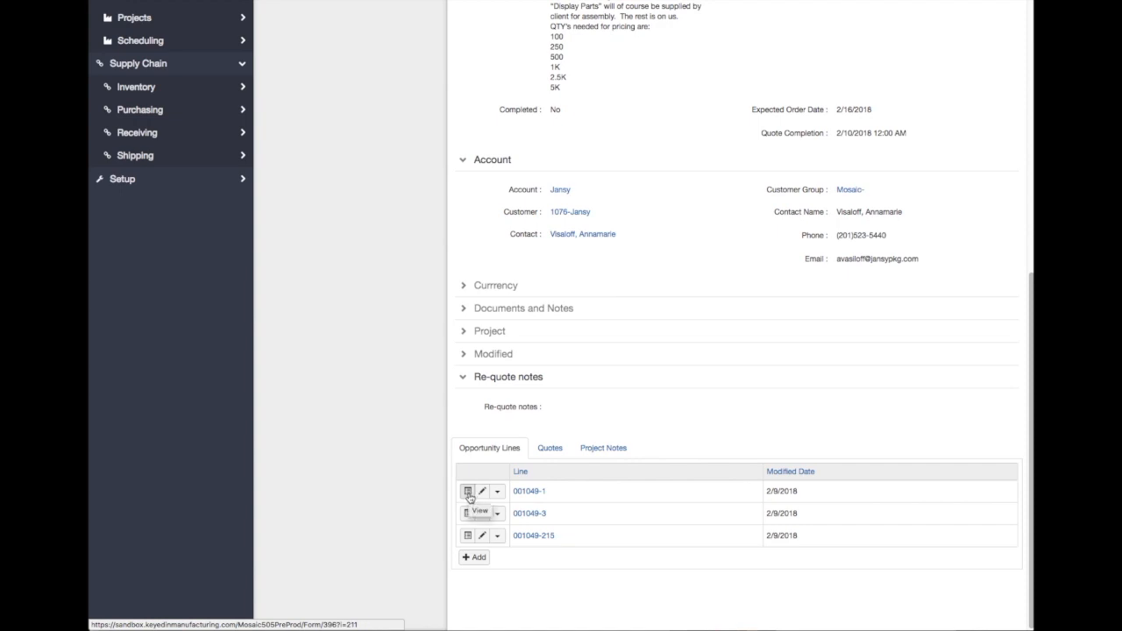
- Open opportunity line 1 and its Lit-SDC Counter Display-FG version
{"action": "left_click", "coordinate": [528, 492]}
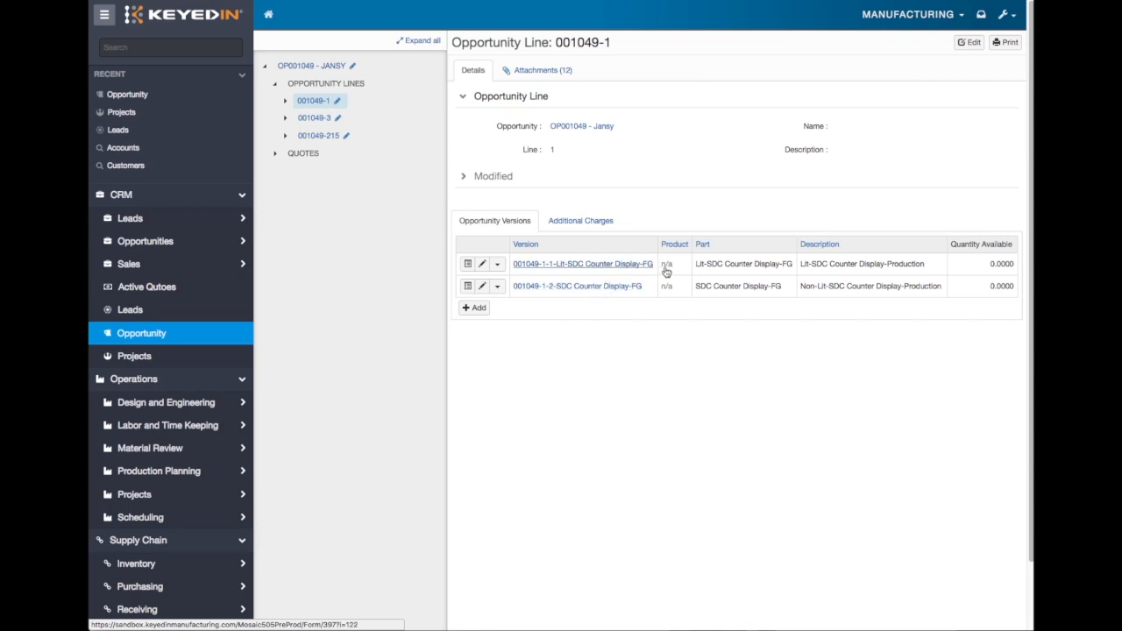
{"action": "left_click_drag", "start_coordinate": [697, 264], "coordinate": [793, 266]}
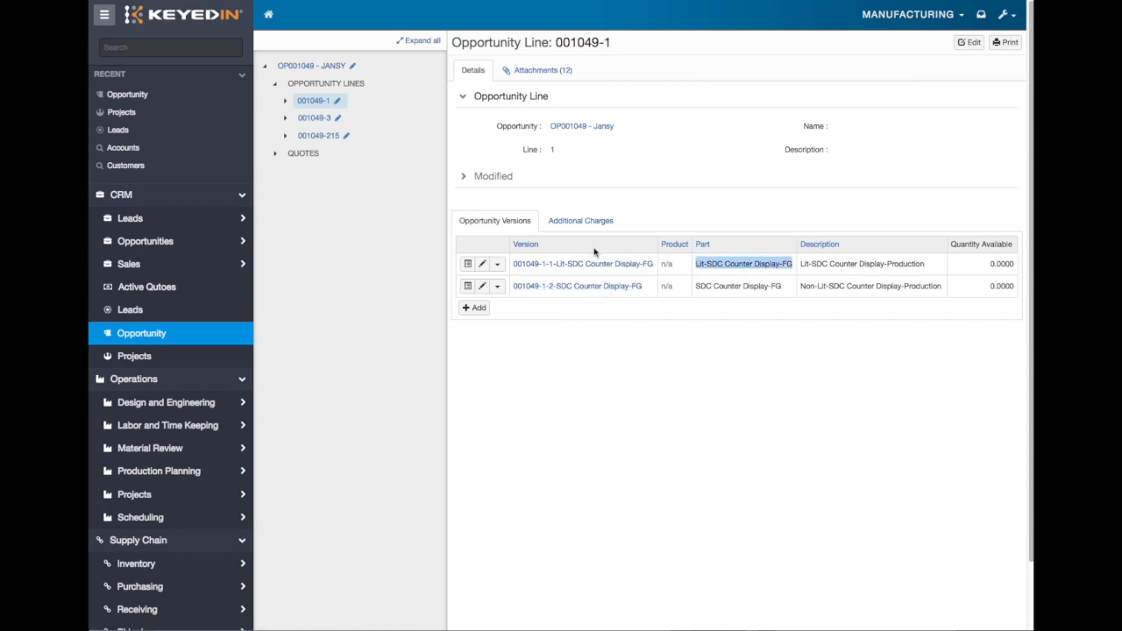
{"action": "left_click", "coordinate": [588, 264]}
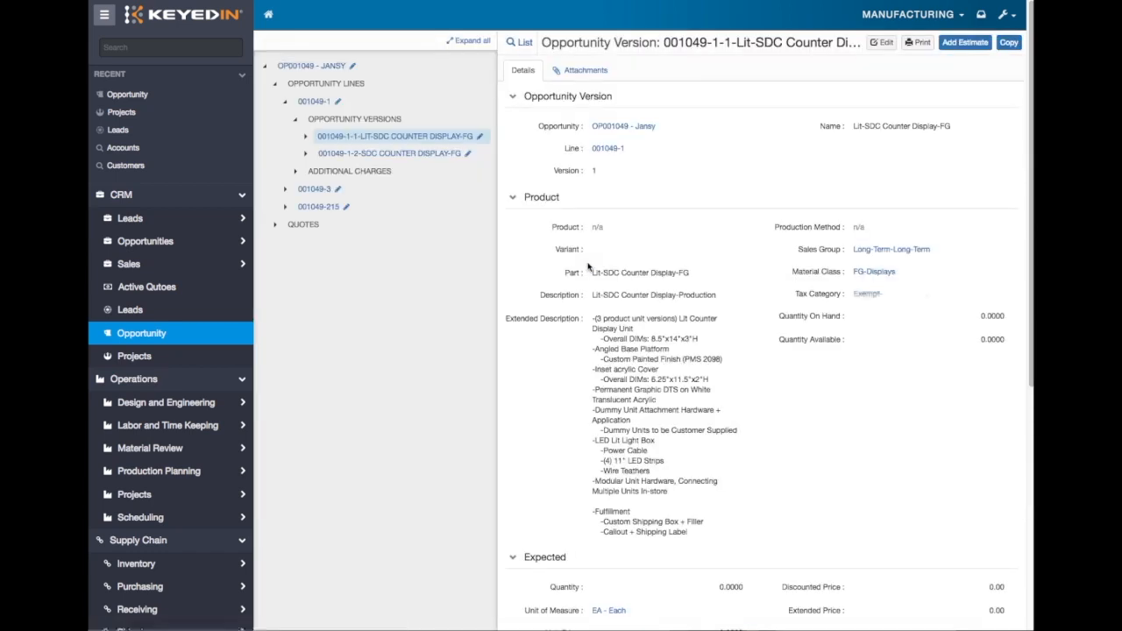
- Review the lit display version's part name, extended description and unit prices in the quantity breaks
{"action": "left_click_drag", "start_coordinate": [589, 274], "coordinate": [692, 276]}
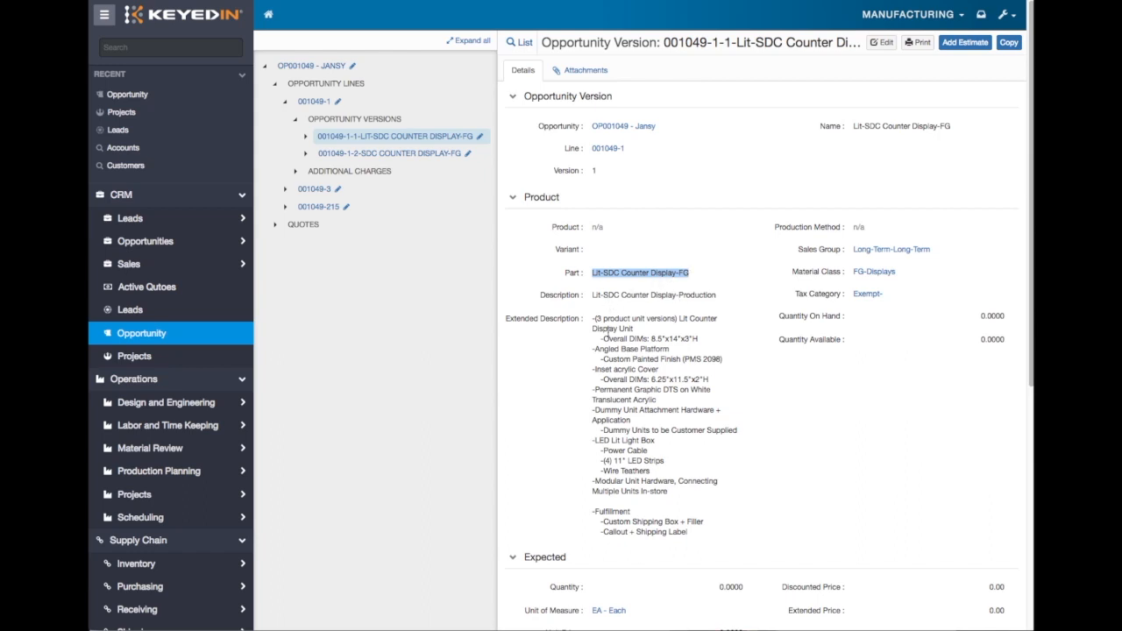
{"action": "left_click_drag", "start_coordinate": [592, 321], "coordinate": [729, 533]}
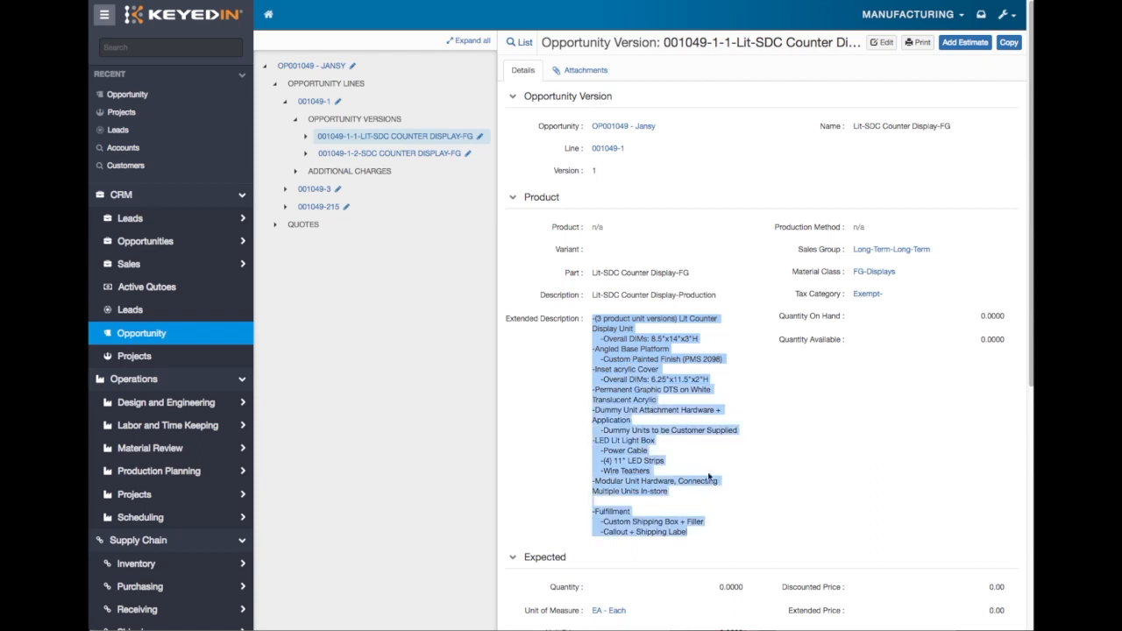
{"action": "left_click", "coordinate": [593, 316]}
{"action": "scroll", "coordinate": [593, 316], "scroll_direction": "down", "scroll_amount": 4}
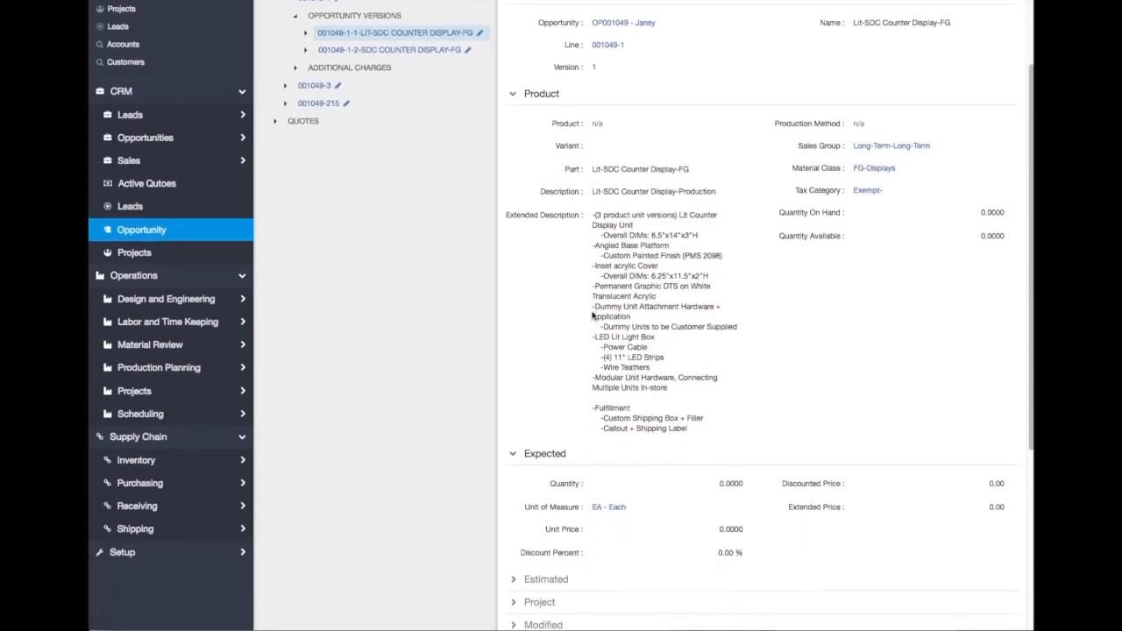
{"action": "scroll", "coordinate": [596, 309], "scroll_direction": "down", "scroll_amount": 6}
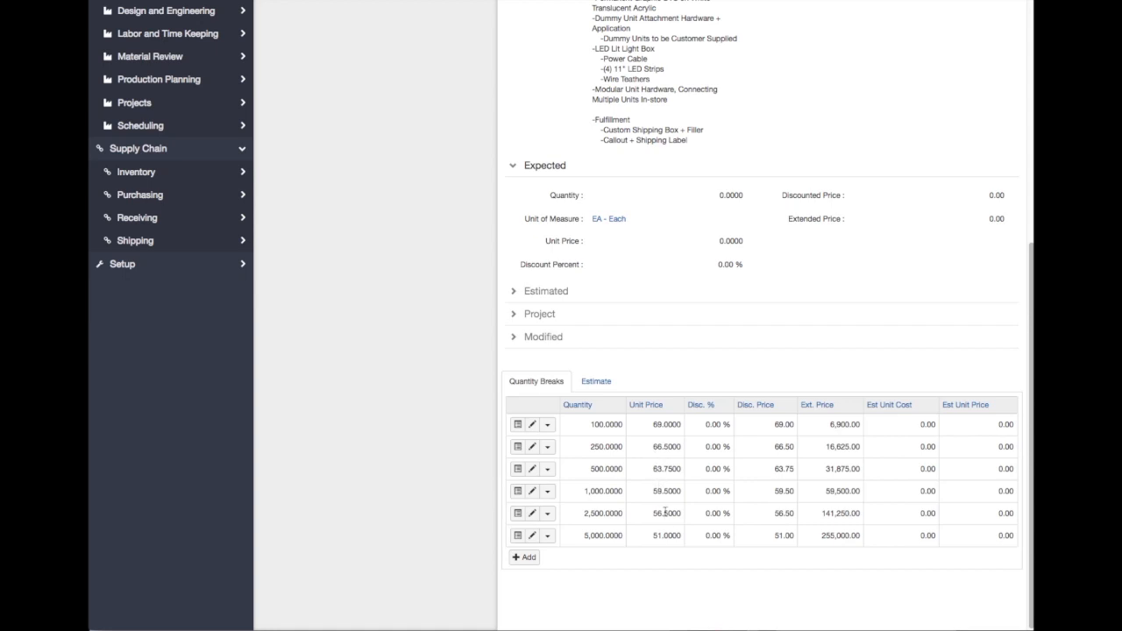
{"action": "scroll", "coordinate": [666, 535], "scroll_direction": "up", "scroll_amount": 1}
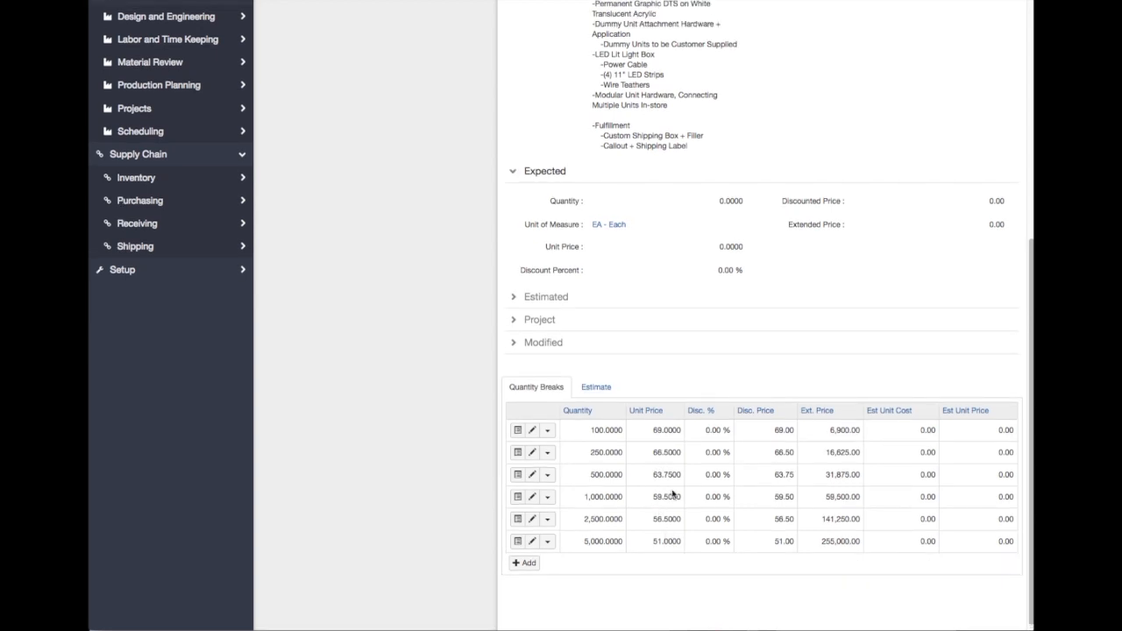
{"action": "scroll", "coordinate": [673, 495], "scroll_direction": "up", "scroll_amount": 10}
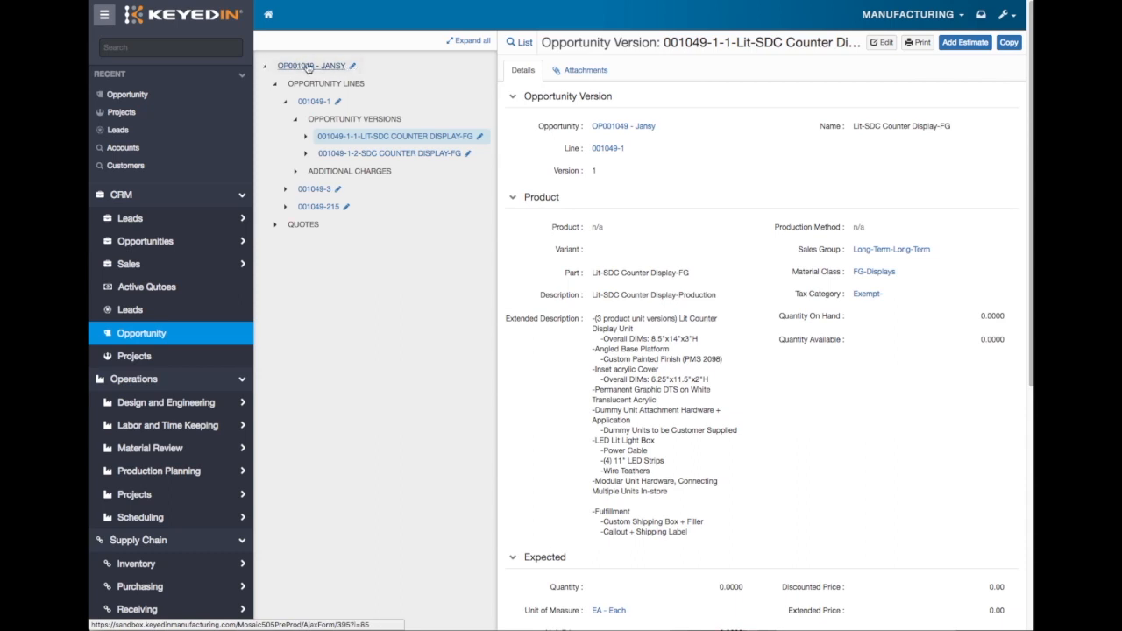
- Collapse line 1 in the opportunity tree and view the versions under lines 215 and 3
{"action": "left_click", "coordinate": [294, 119]}
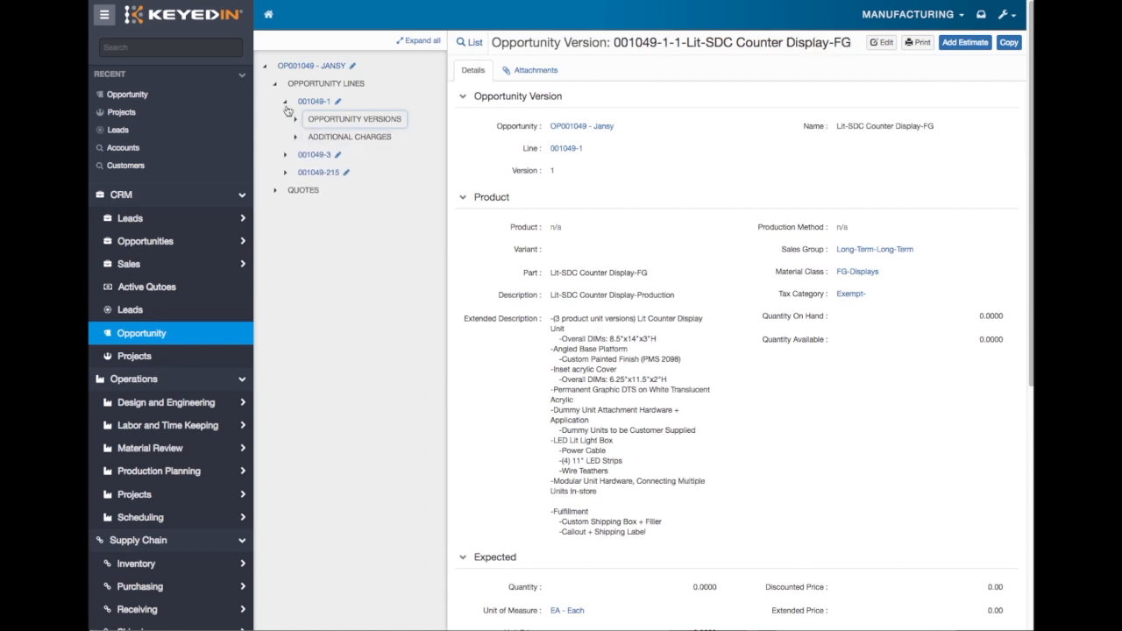
{"action": "left_click", "coordinate": [285, 102]}
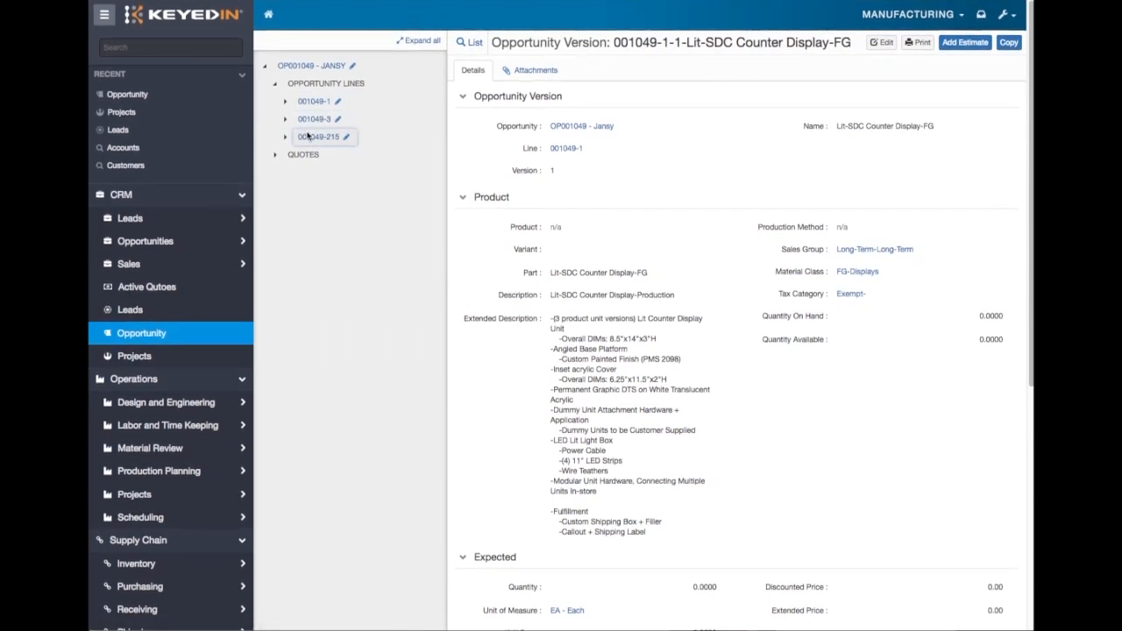
{"action": "left_click", "coordinate": [308, 136]}
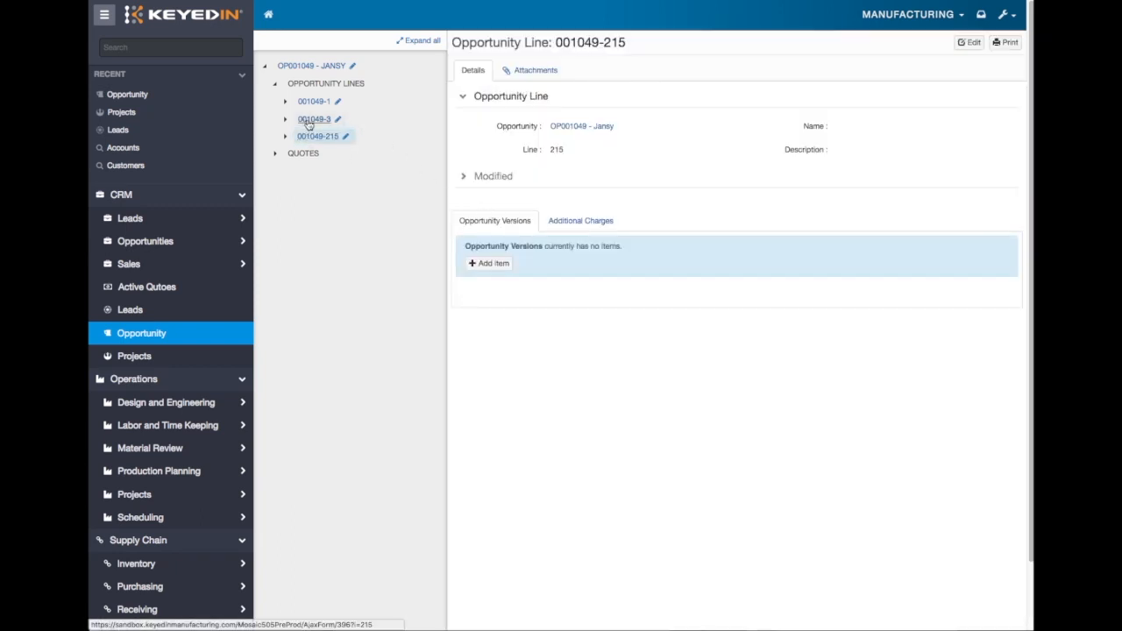
{"action": "left_click", "coordinate": [309, 121]}
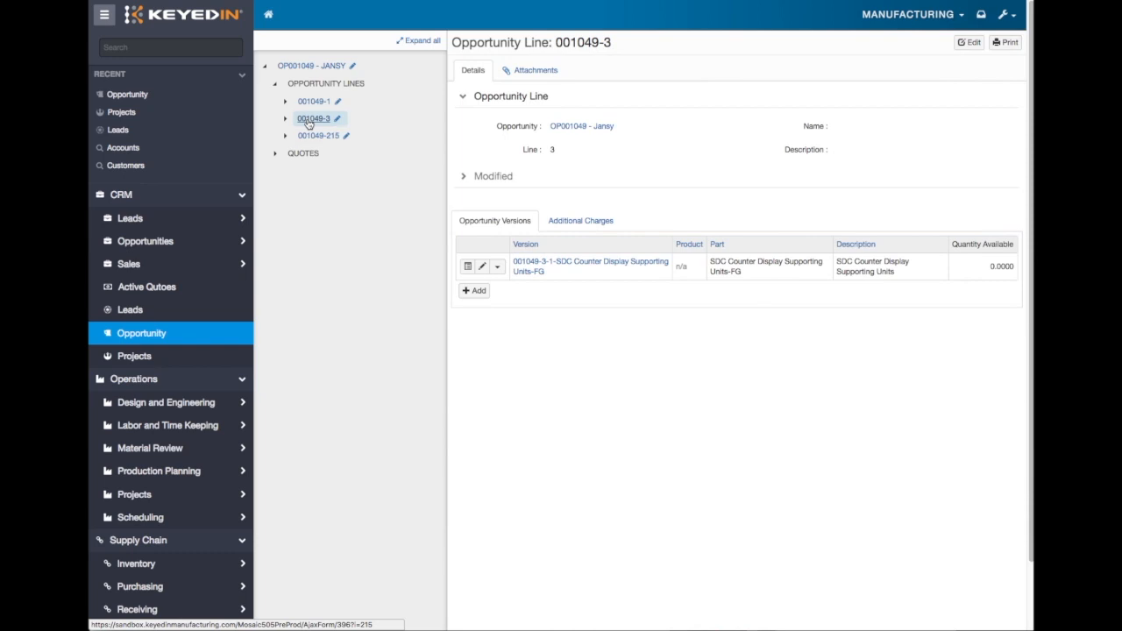
- Open line 3's SDC Counter Display Supporting Units-FG version and review its description and quantity breaks
{"action": "left_click", "coordinate": [643, 264]}
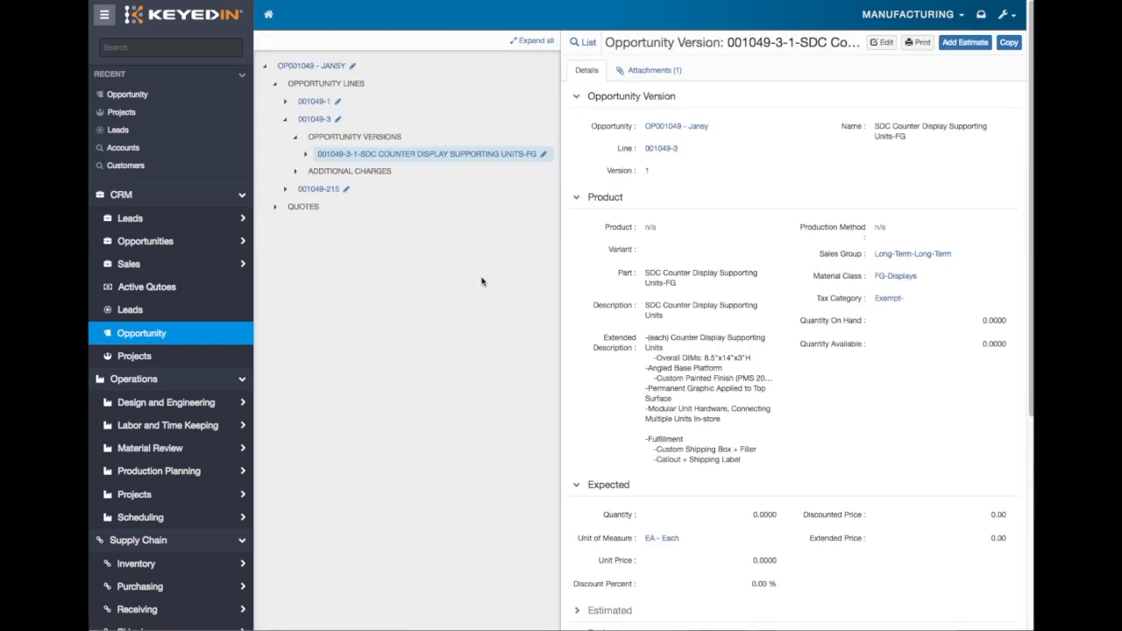
{"action": "scroll", "coordinate": [640, 288], "scroll_direction": "down", "scroll_amount": 3}
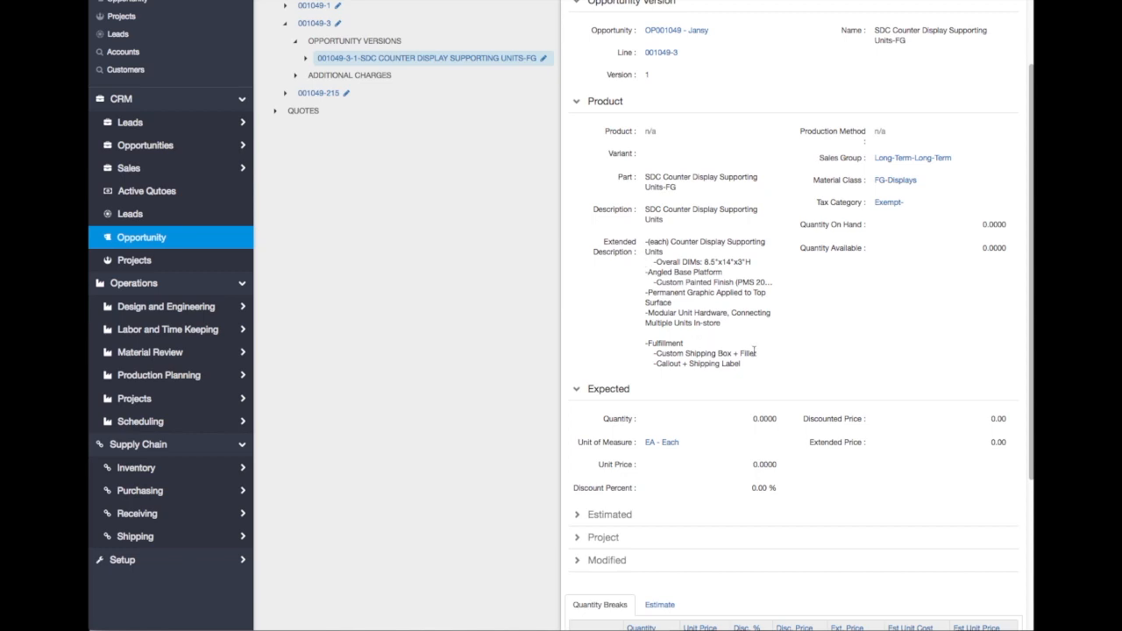
{"action": "scroll", "coordinate": [754, 351], "scroll_direction": "down", "scroll_amount": 5}
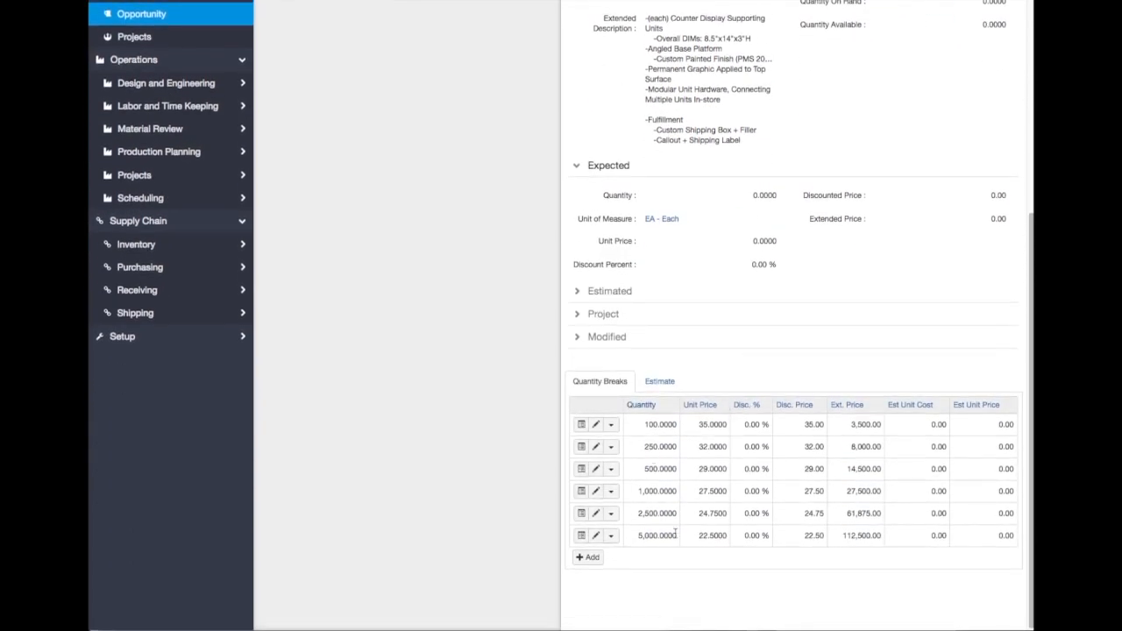
{"action": "scroll", "coordinate": [674, 532], "scroll_direction": "up", "scroll_amount": 8}
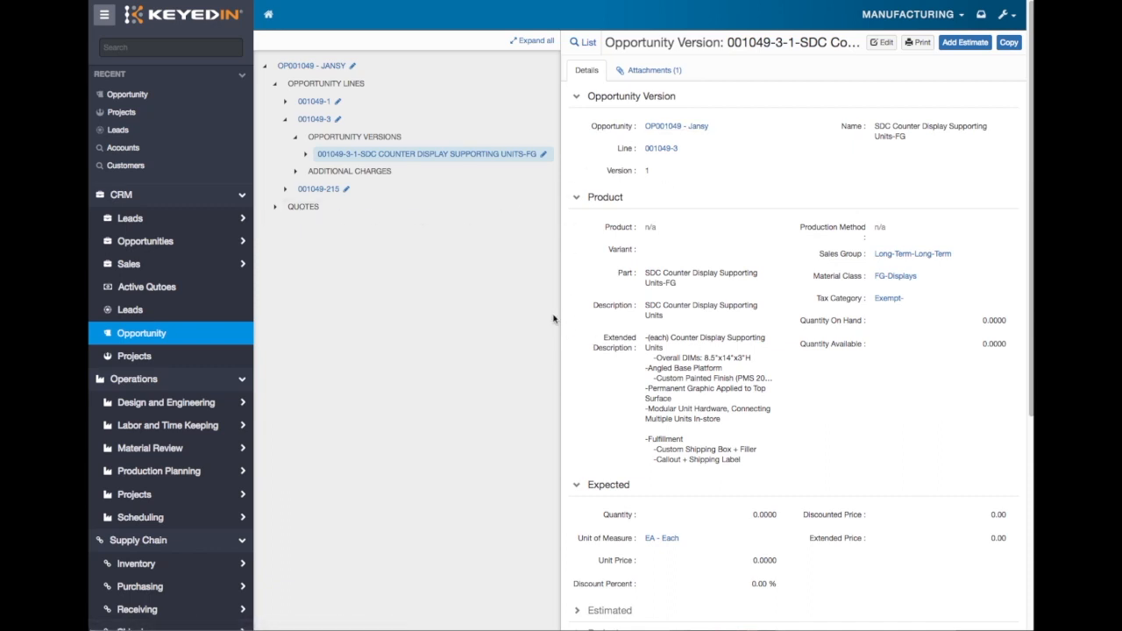
- Expand the opportunity's quotes and open the quote dated 2/10/2018 to review its quote lines
{"action": "left_click", "coordinate": [277, 211]}
{"action": "left_click", "coordinate": [336, 226]}
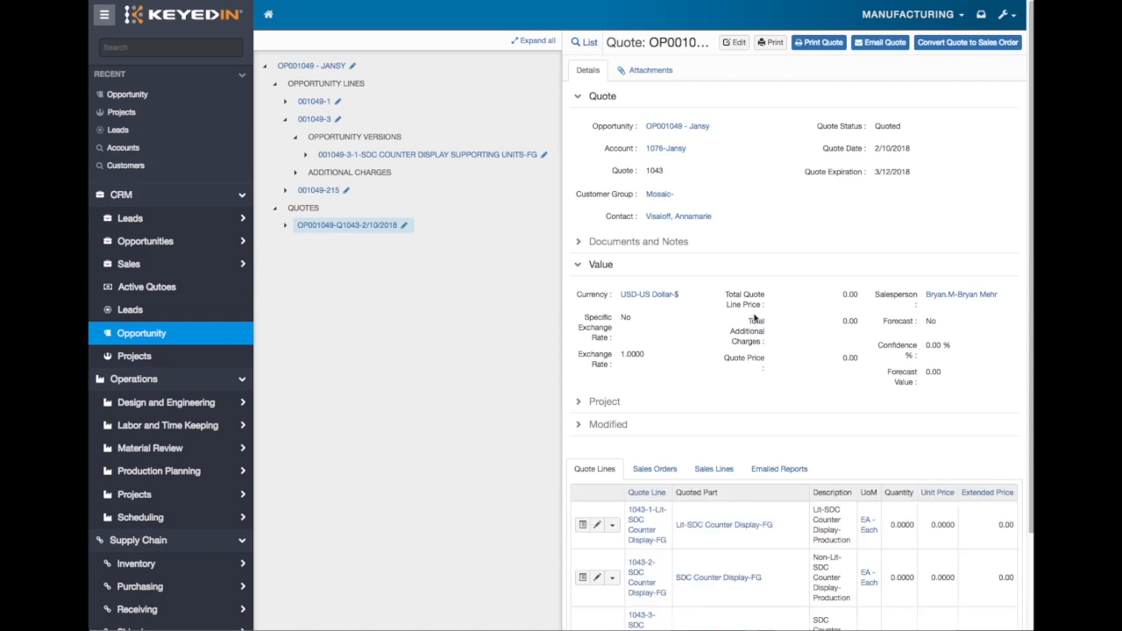
{"action": "scroll", "coordinate": [759, 317], "scroll_direction": "down", "scroll_amount": 3}
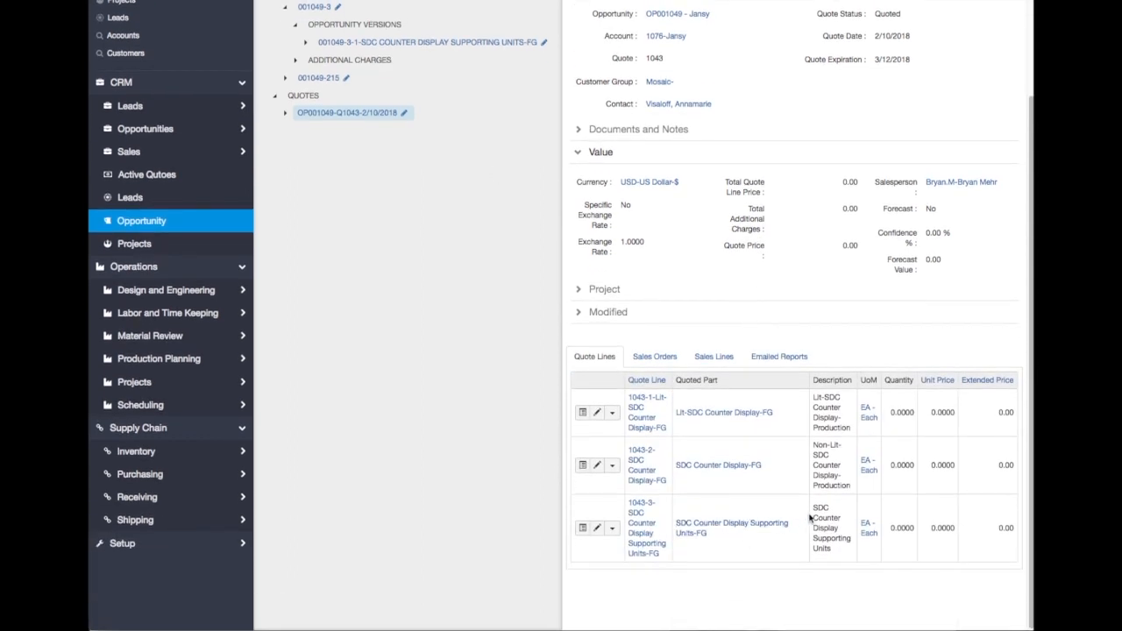
- Expand the quote's Documents and Notes section and open the attached Quote_1043.pdf
{"action": "scroll", "coordinate": [789, 526], "scroll_direction": "up", "scroll_amount": 3}
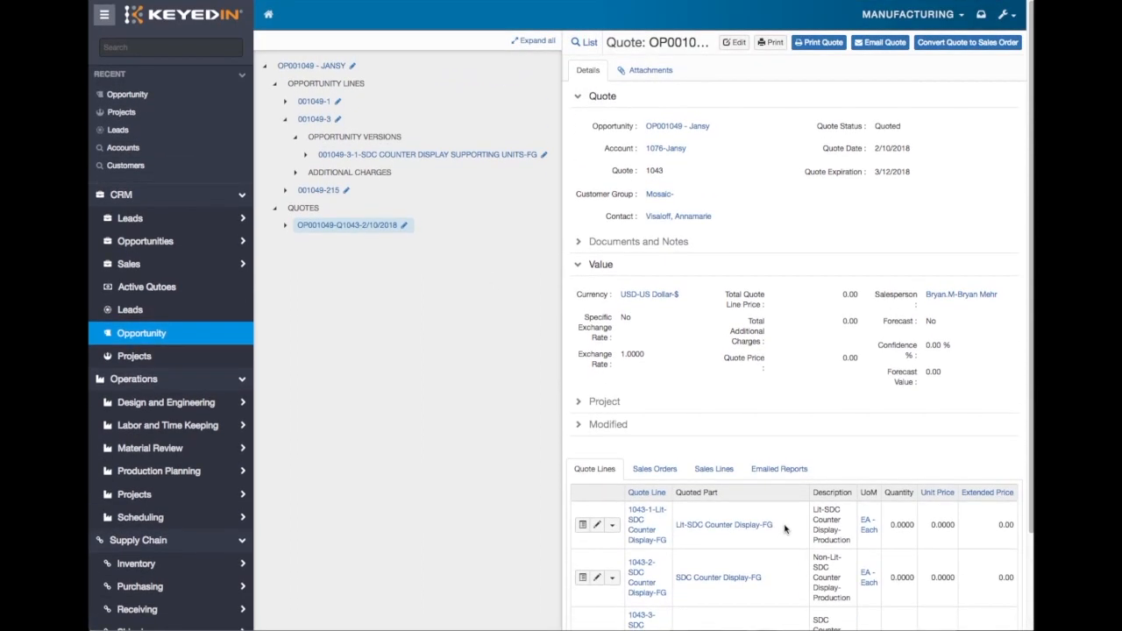
{"action": "left_click", "coordinate": [580, 242]}
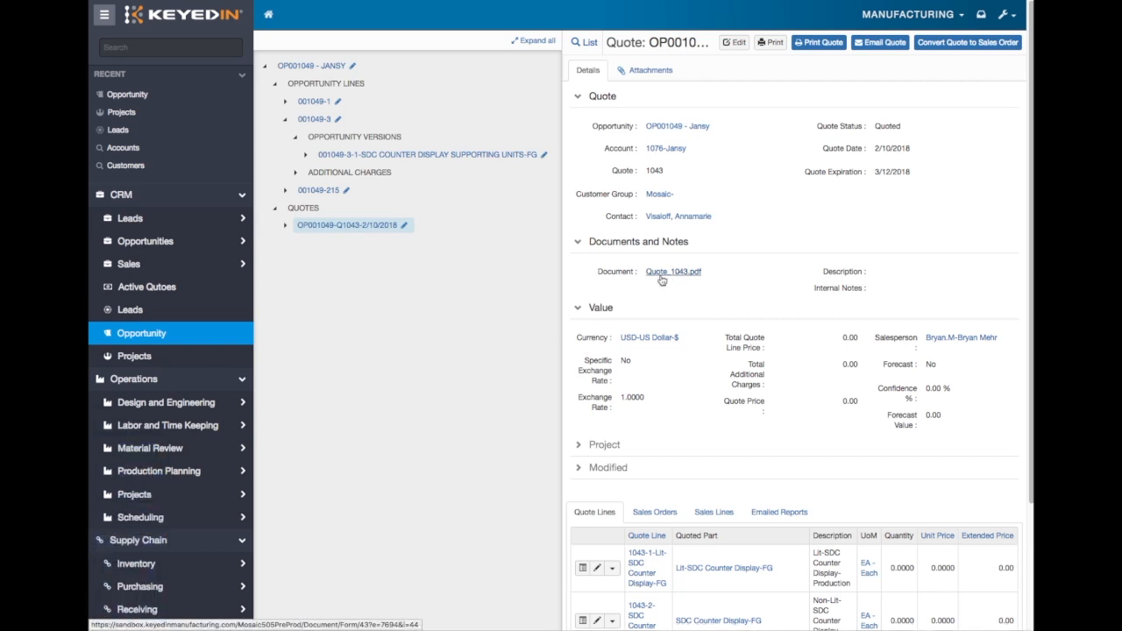
{"action": "scroll", "coordinate": [412, 415], "scroll_direction": "down", "scroll_amount": 2}
{"action": "scroll", "coordinate": [412, 415], "scroll_direction": "up", "scroll_amount": 1}
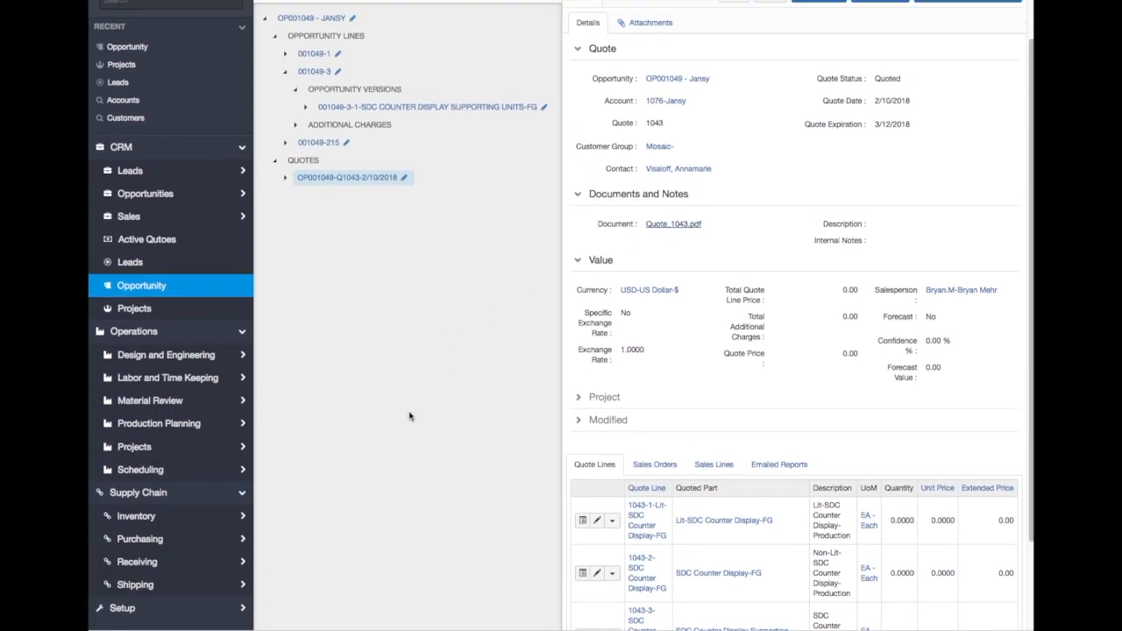
{"action": "scroll", "coordinate": [273, 568], "scroll_direction": "down", "scroll_amount": 1}
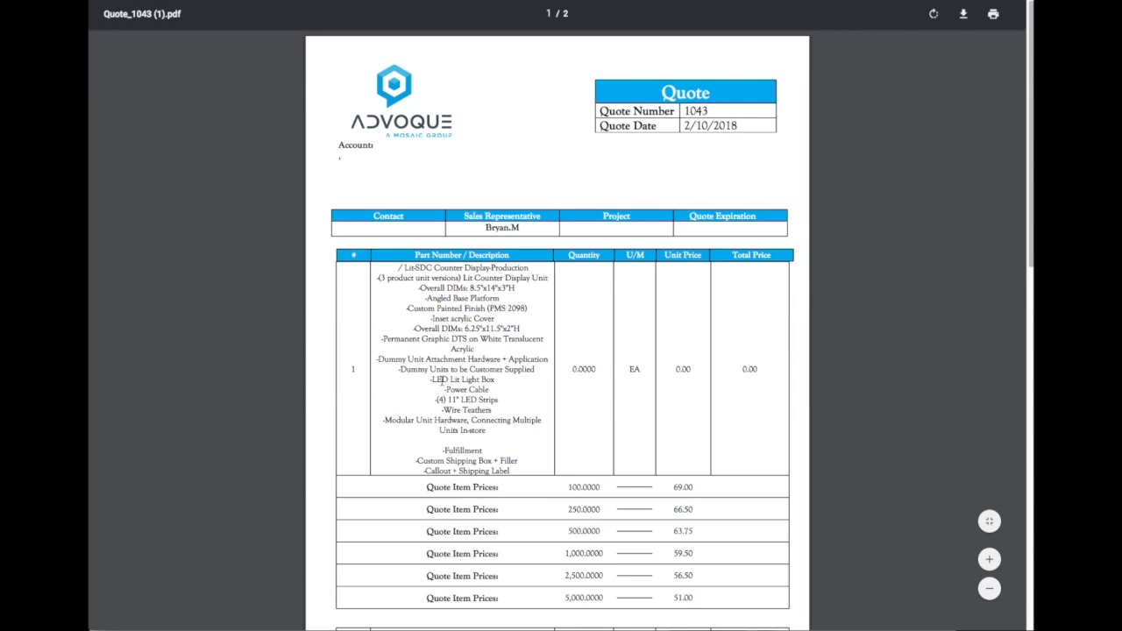
- Review the line descriptions and quantity-break prices across both pages of the quote PDF, and close it
{"action": "scroll", "coordinate": [436, 379], "scroll_direction": "down", "scroll_amount": 3}
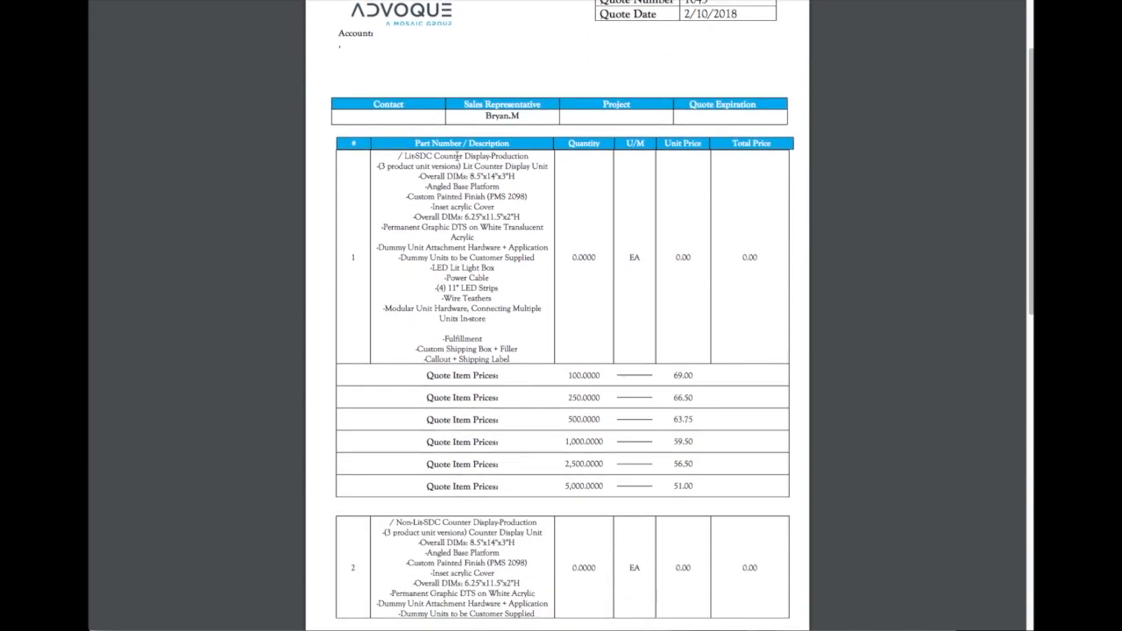
{"action": "left_click_drag", "start_coordinate": [395, 154], "coordinate": [536, 340]}
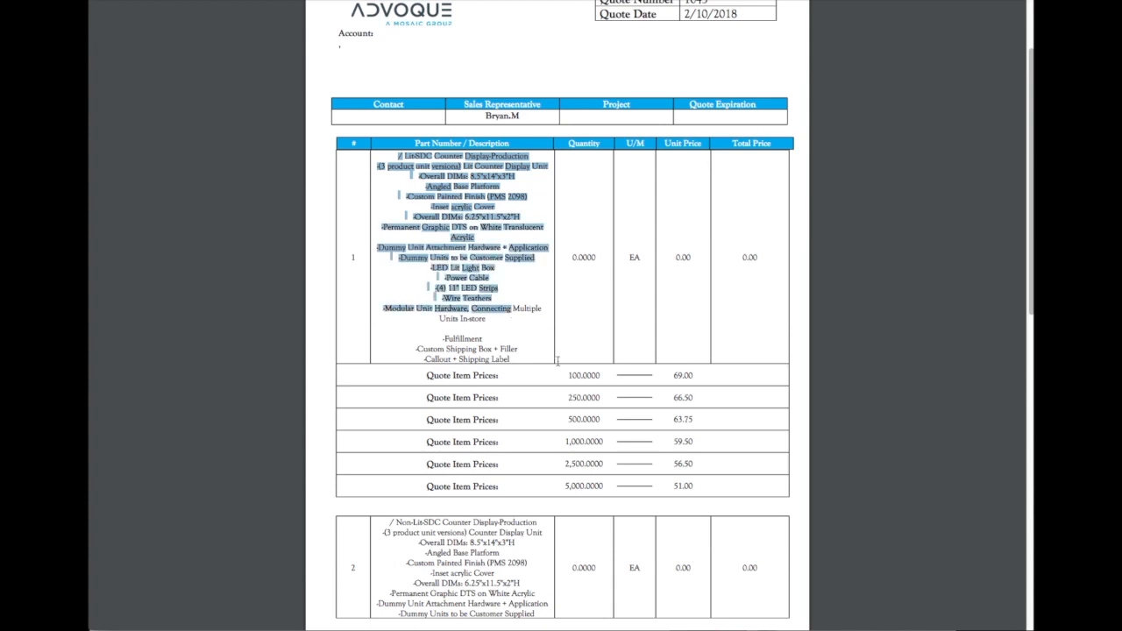
{"action": "left_click", "coordinate": [556, 359]}
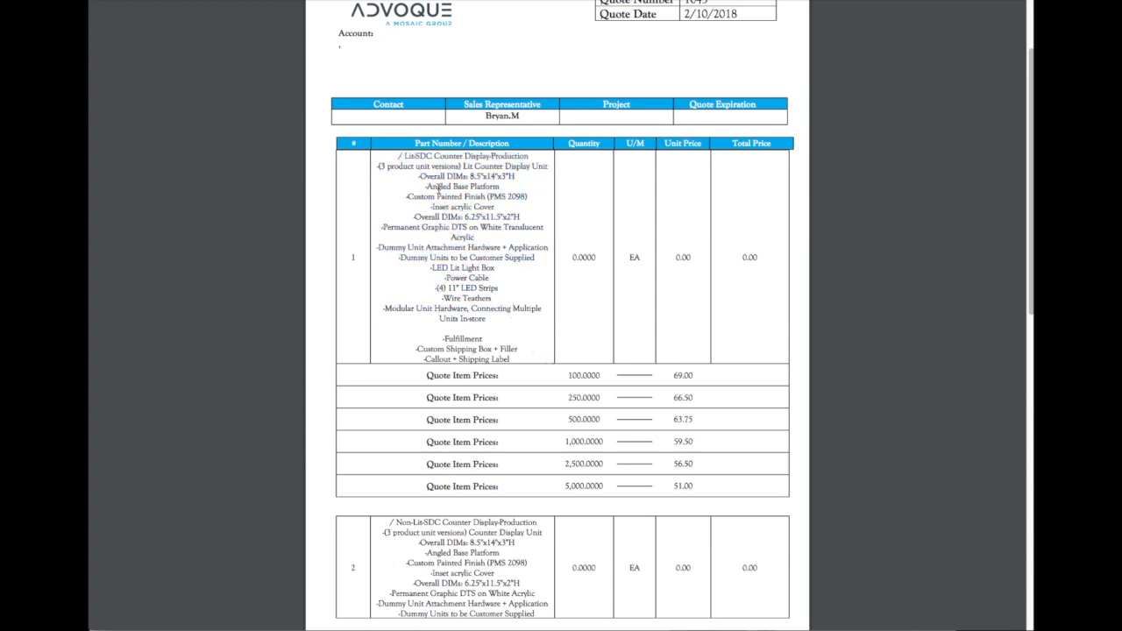
{"action": "scroll", "coordinate": [559, 349], "scroll_direction": "down", "scroll_amount": 5}
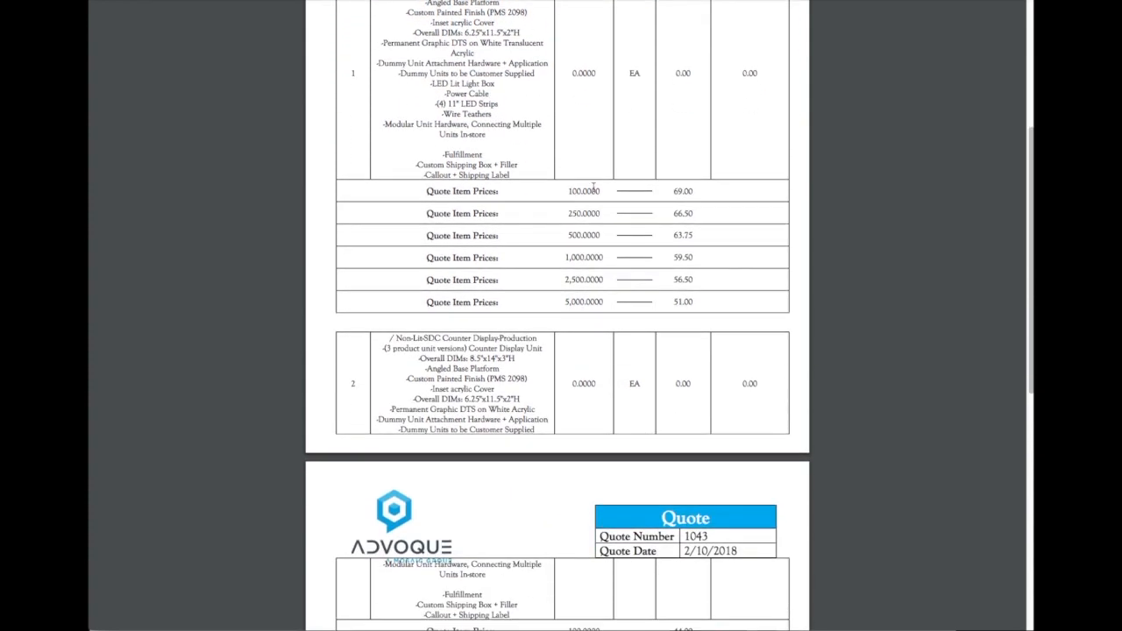
{"action": "scroll", "coordinate": [566, 235], "scroll_direction": "down", "scroll_amount": 9}
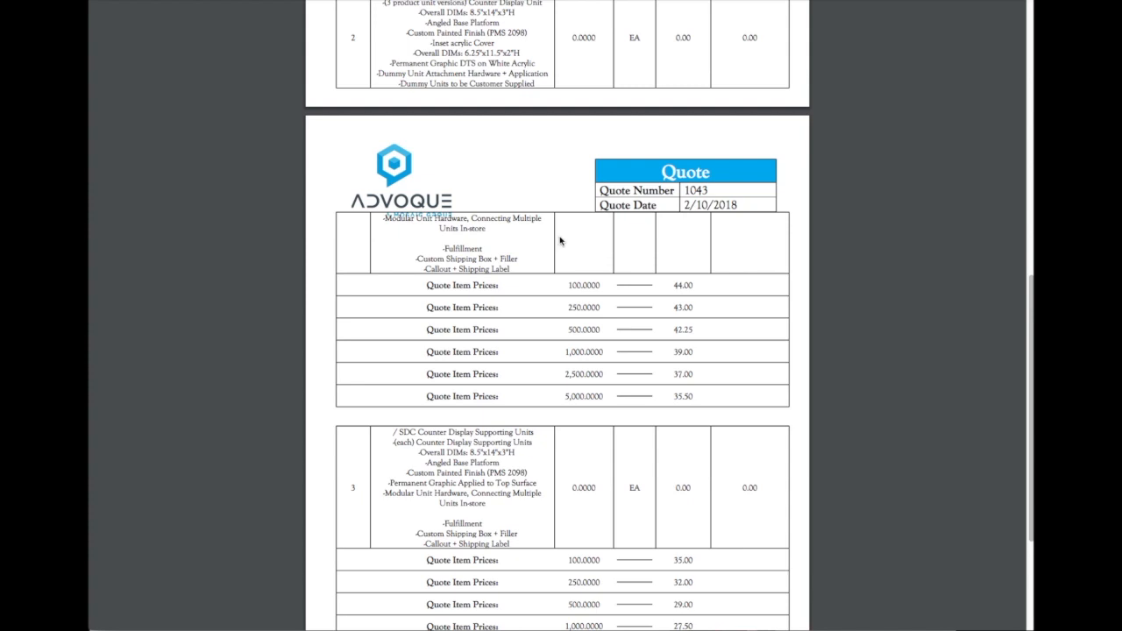
{"action": "scroll", "coordinate": [560, 240], "scroll_direction": "down", "scroll_amount": 3}
{"action": "scroll", "coordinate": [560, 240], "scroll_direction": "up", "scroll_amount": 10}
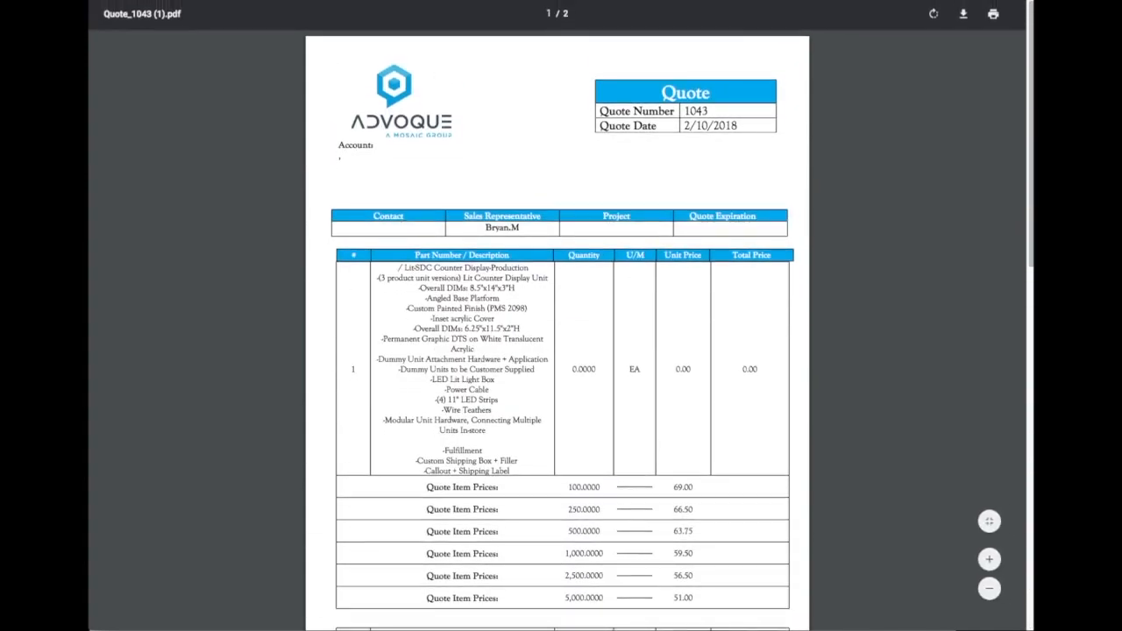
{"action": "key", "text": "super+w"}
{"action": "scroll", "coordinate": [526, 263], "scroll_direction": "up", "scroll_amount": 2}
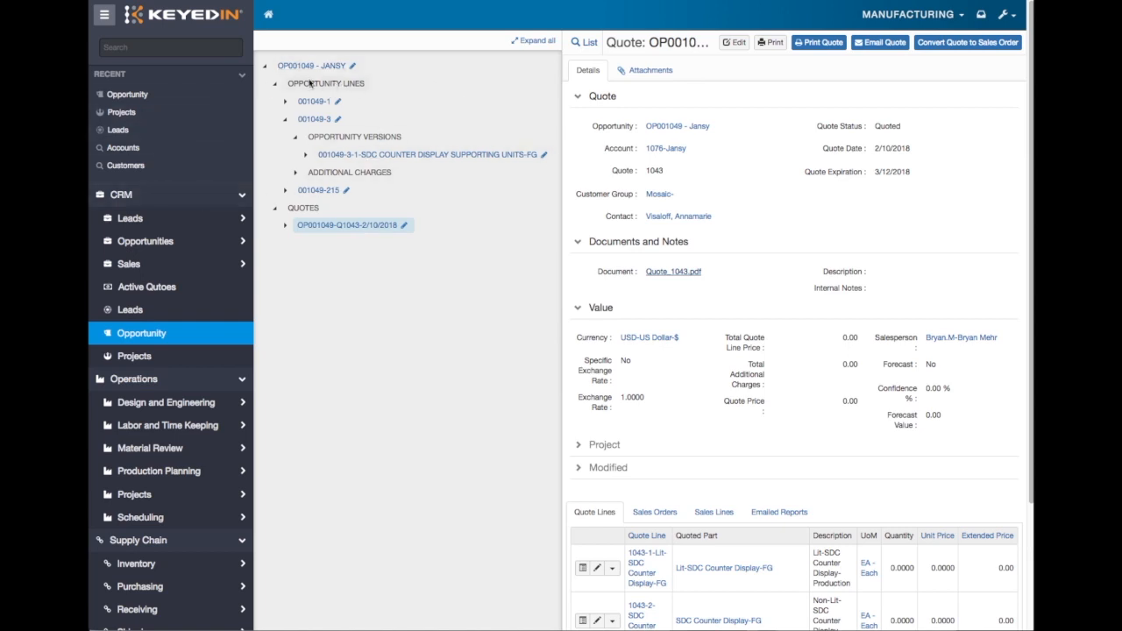
- Start a new opportunity and assign the first listed coordinator and House as the salesperson
{"action": "left_click", "coordinate": [142, 334]}
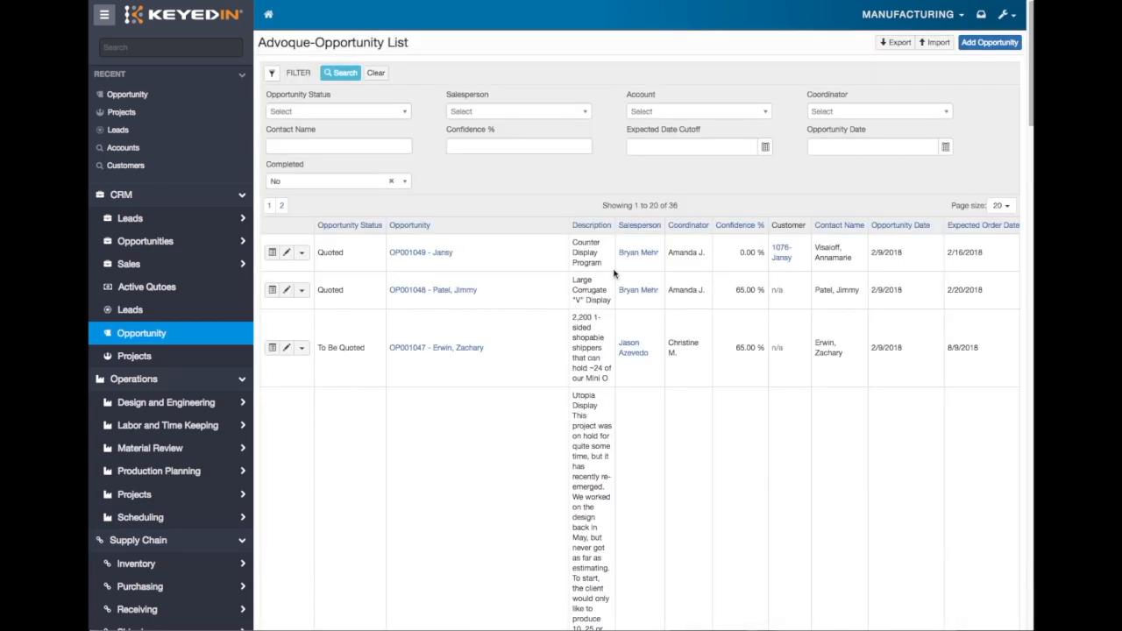
{"action": "left_click", "coordinate": [988, 48]}
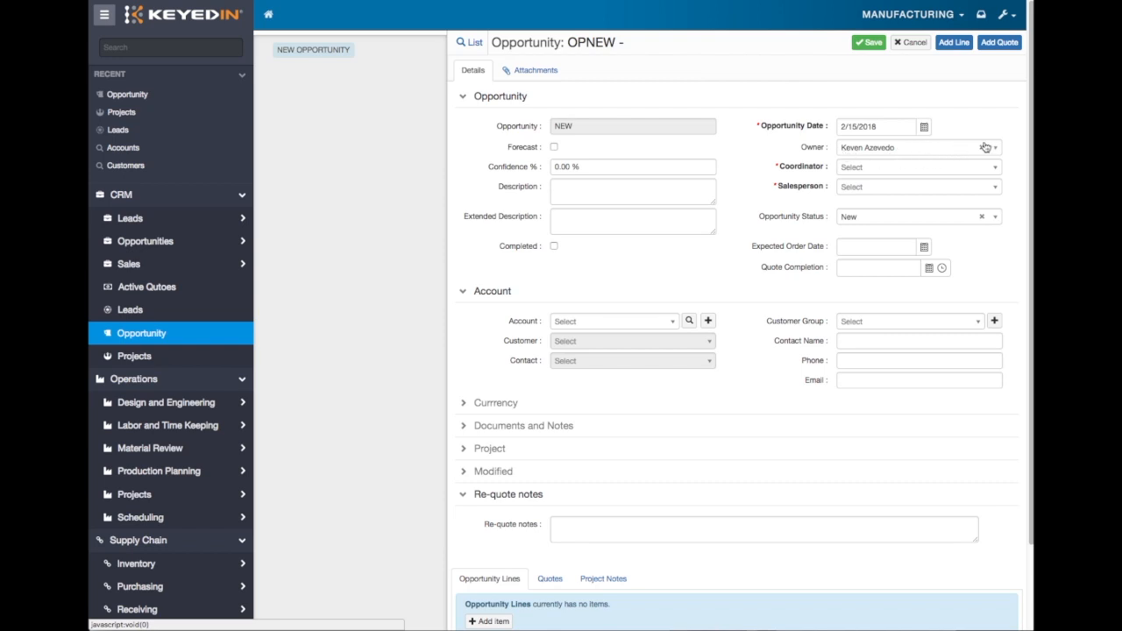
{"action": "left_click", "coordinate": [866, 169]}
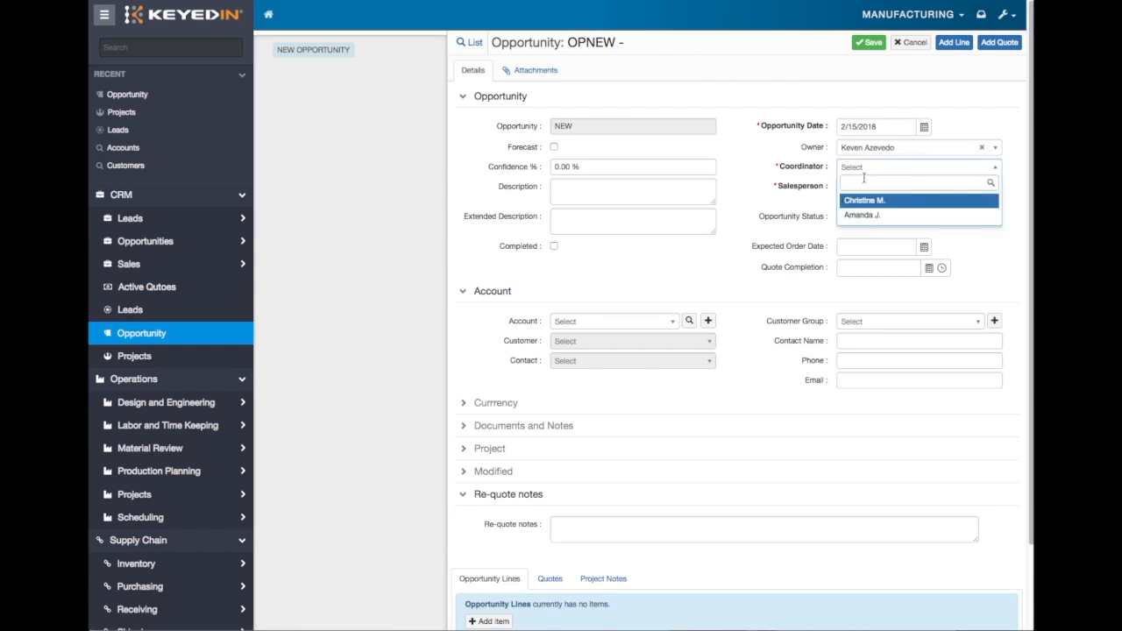
{"action": "left_click", "coordinate": [866, 201]}
{"action": "left_click", "coordinate": [859, 188]}
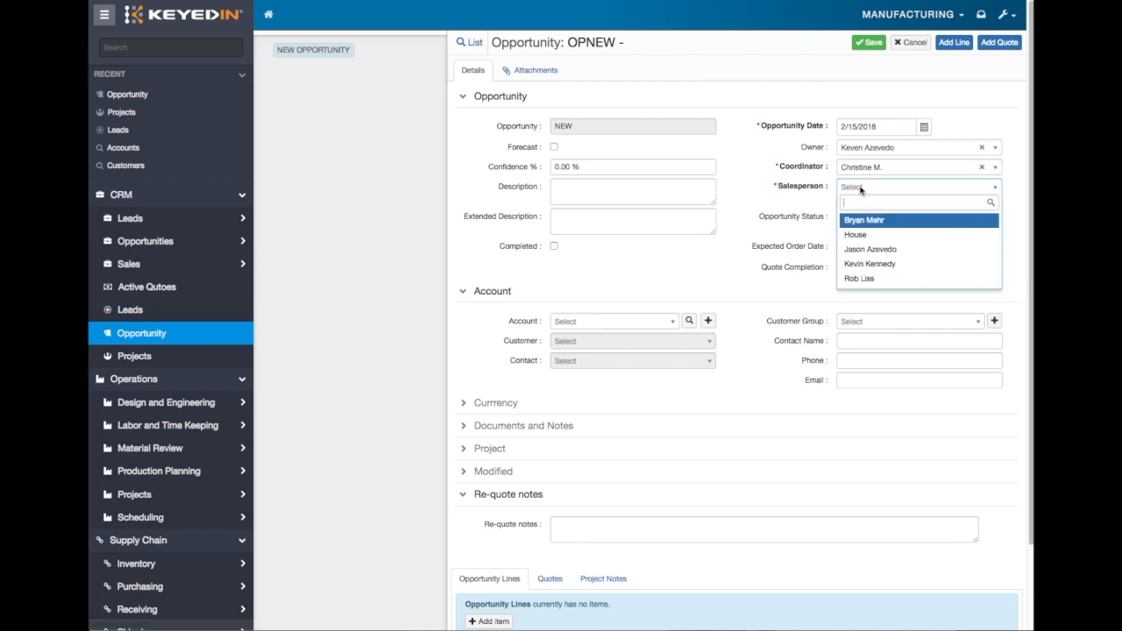
{"action": "left_click", "coordinate": [908, 242]}
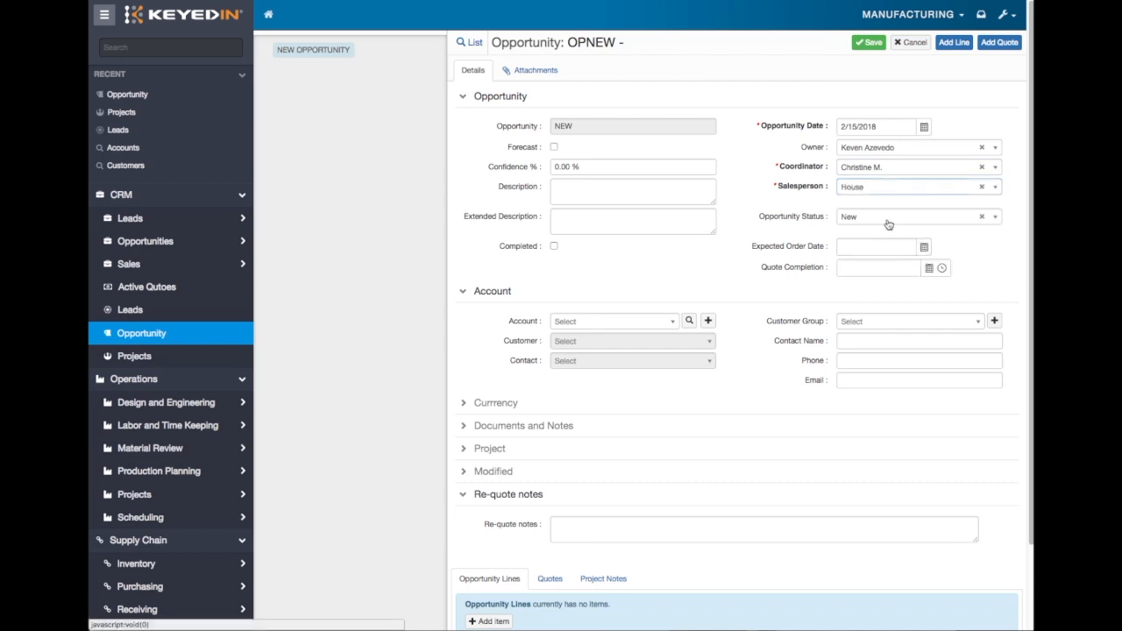
- Choose New as the opportunity status and set the quote completion to 2/16/2018 8:00 AM
{"action": "left_click", "coordinate": [996, 219]}
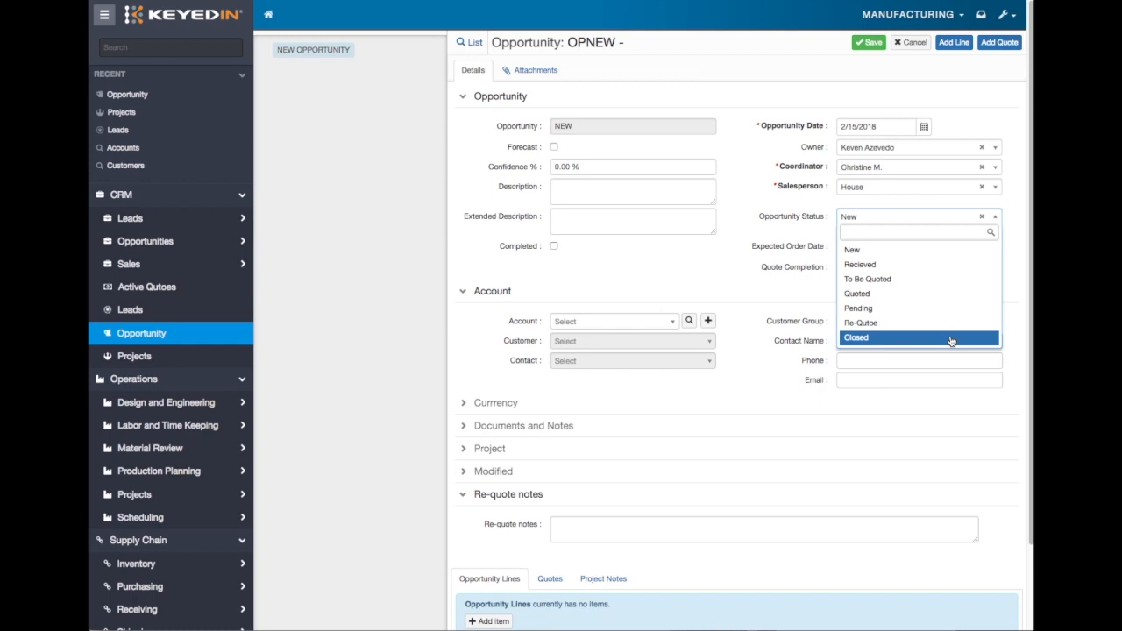
{"action": "left_click", "coordinate": [883, 253]}
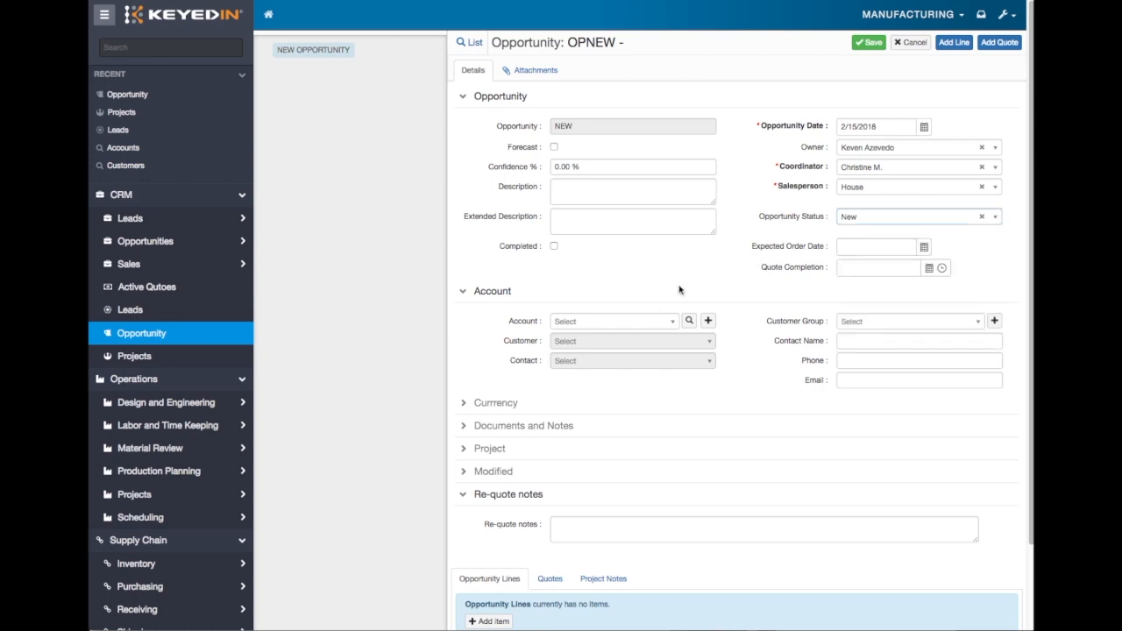
{"action": "left_click", "coordinate": [928, 269]}
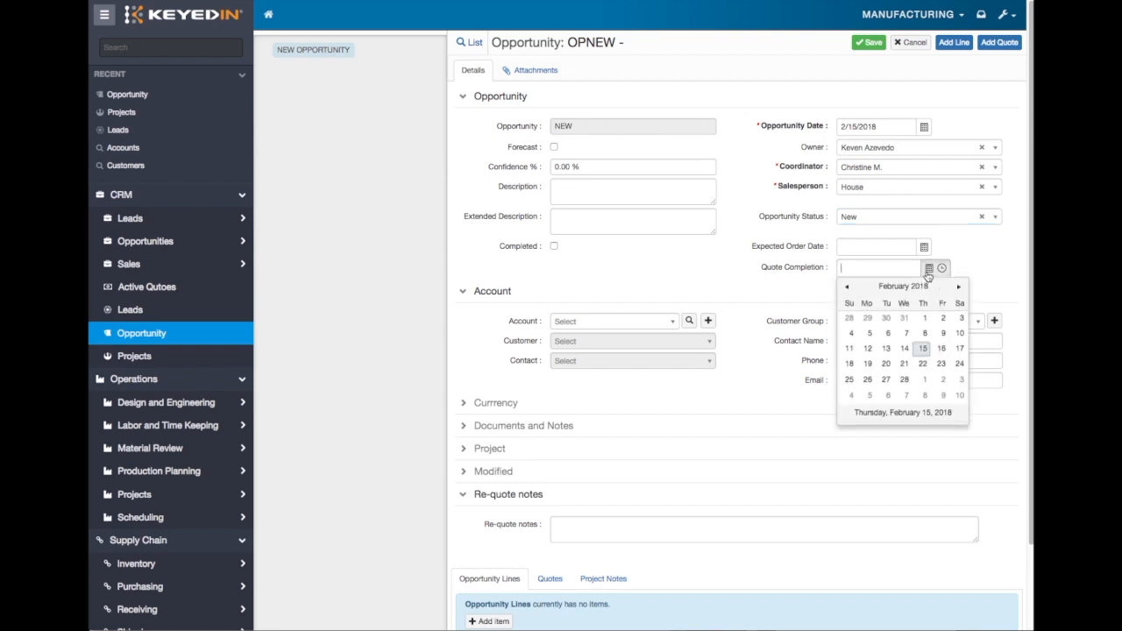
{"action": "left_click", "coordinate": [941, 350]}
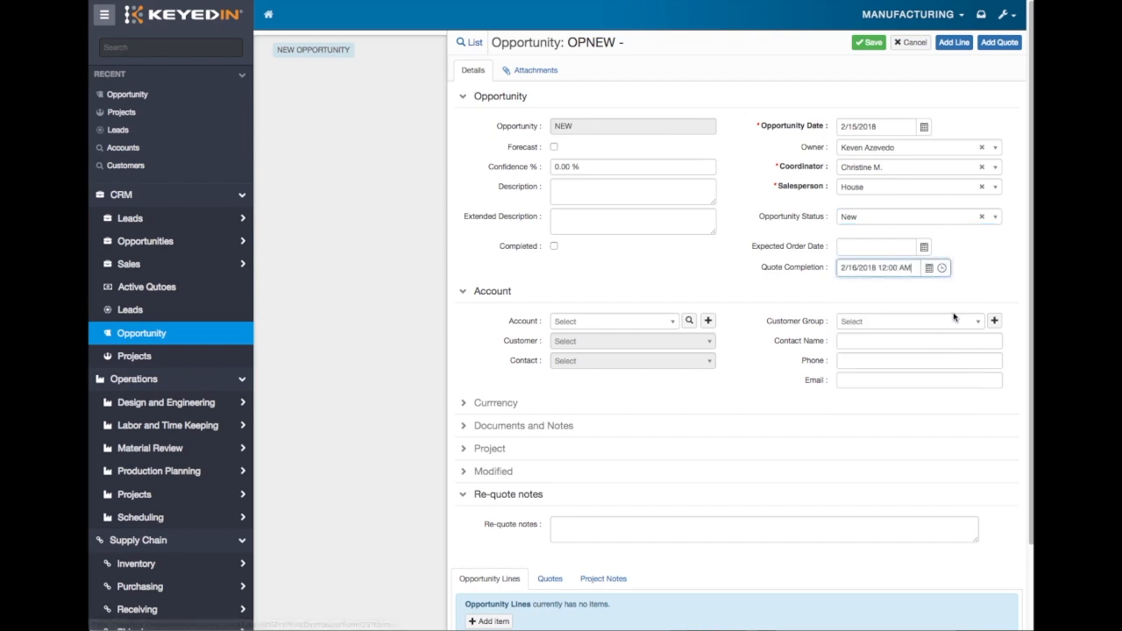
{"action": "left_click", "coordinate": [941, 267]}
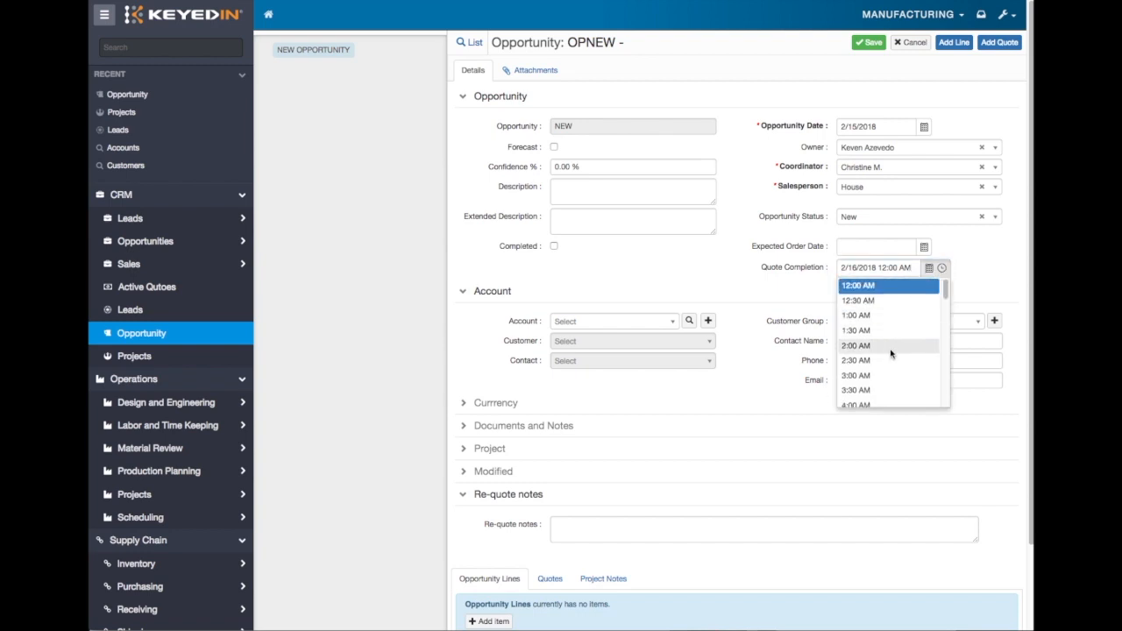
{"action": "scroll", "coordinate": [921, 351], "scroll_direction": "down", "scroll_amount": 5}
{"action": "scroll", "coordinate": [912, 329], "scroll_direction": "up", "scroll_amount": 1}
{"action": "left_click", "coordinate": [906, 324]}
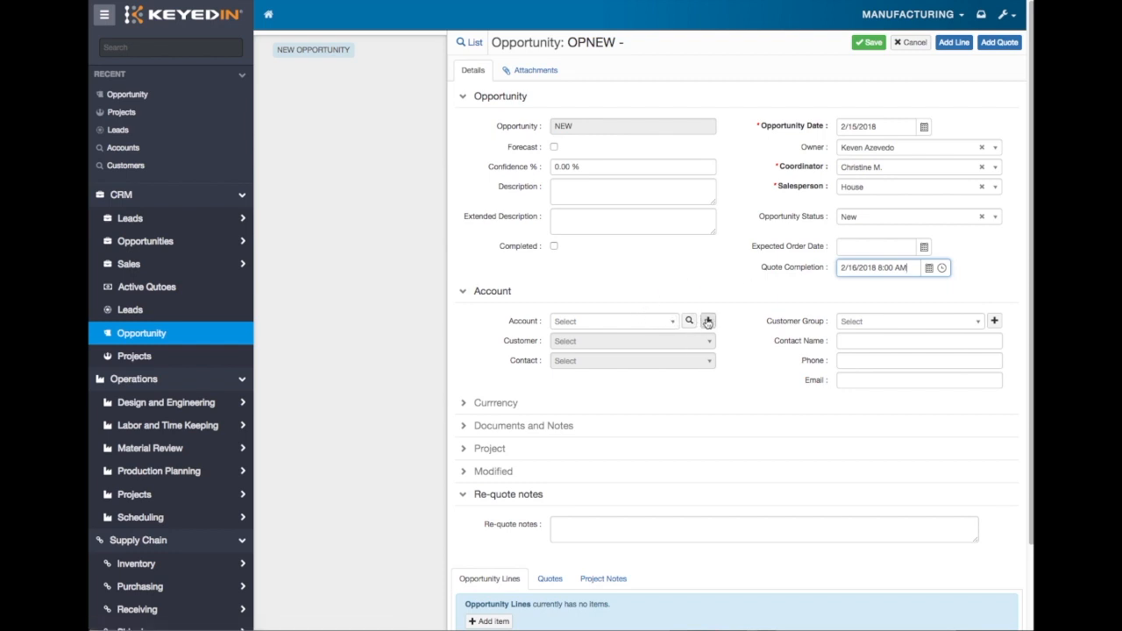
- Find "test company" among the accounts and assign it to the new opportunity
{"action": "left_click", "coordinate": [646, 323]}
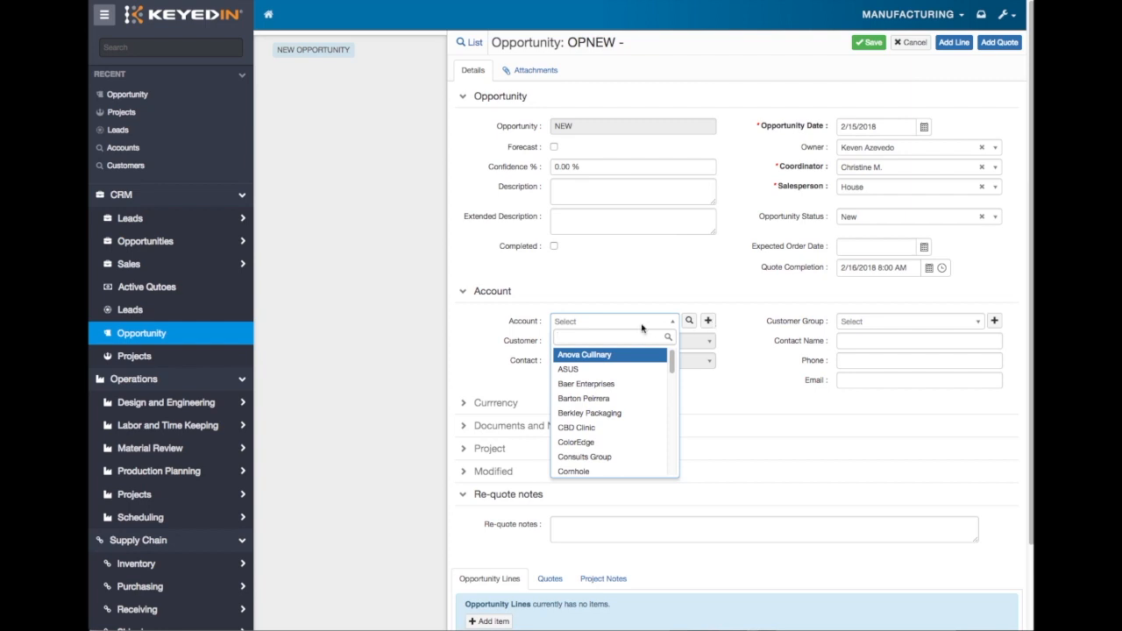
{"action": "type", "text": "tes"}
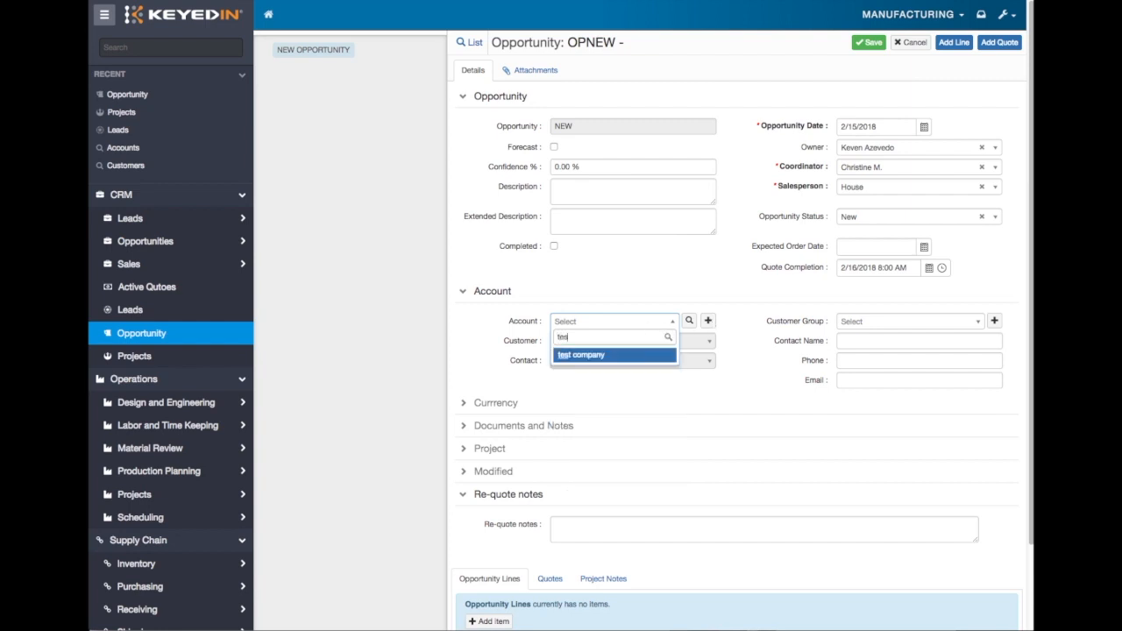
{"action": "left_click", "coordinate": [589, 356]}
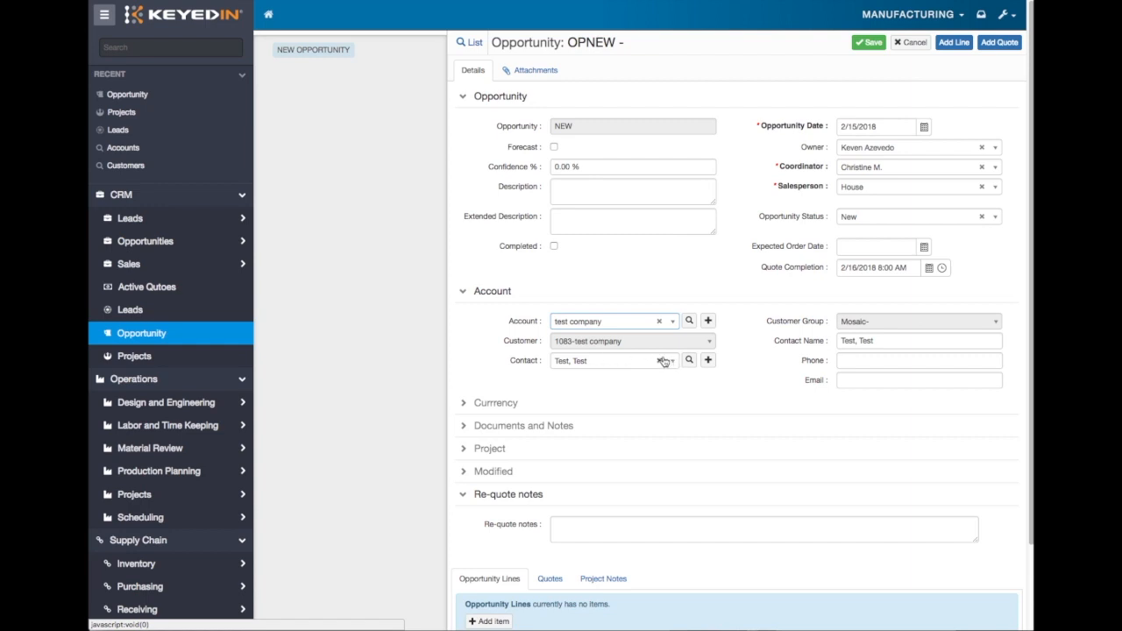
- Enter "Build 200 end caps BBY style" as the opportunity's extended description
{"action": "left_click", "coordinate": [576, 220]}
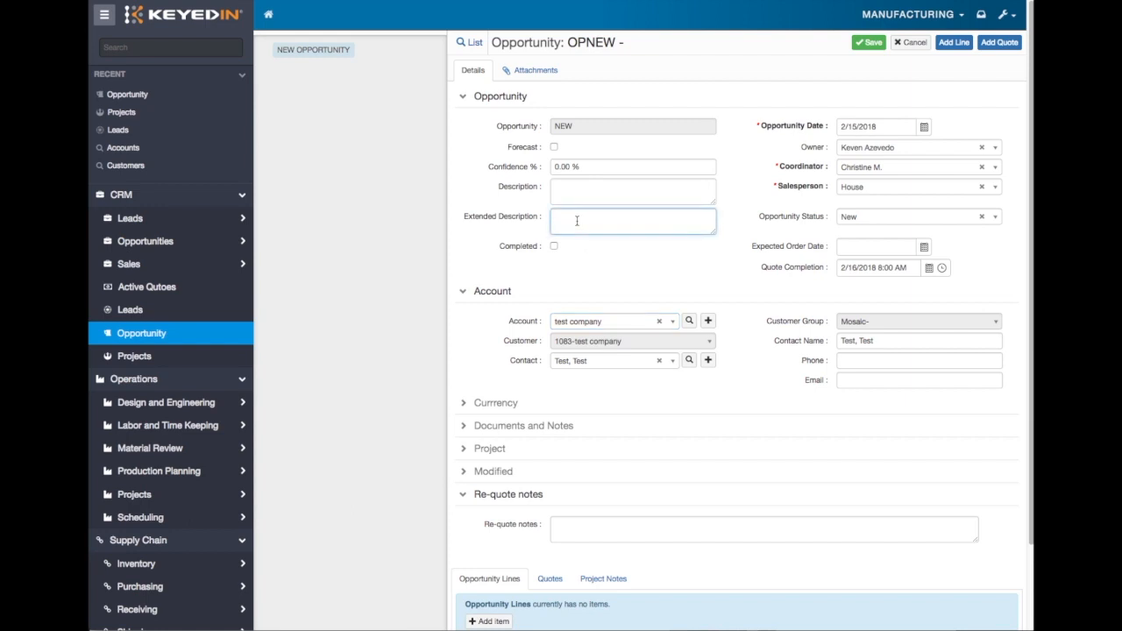
{"action": "type", "text": "Build"}
{"action": "type", "text": " 200"}
{"action": "type", "text": " end caps"}
{"action": "type", "text": " for"}
{"action": "key", "text": "BackSpace"}
{"action": "key", "text": "BackSpace"}
{"action": "type", "text": "BBY style"}
- Enter "quick description" as the opportunity's short description
{"action": "left_click", "coordinate": [576, 187]}
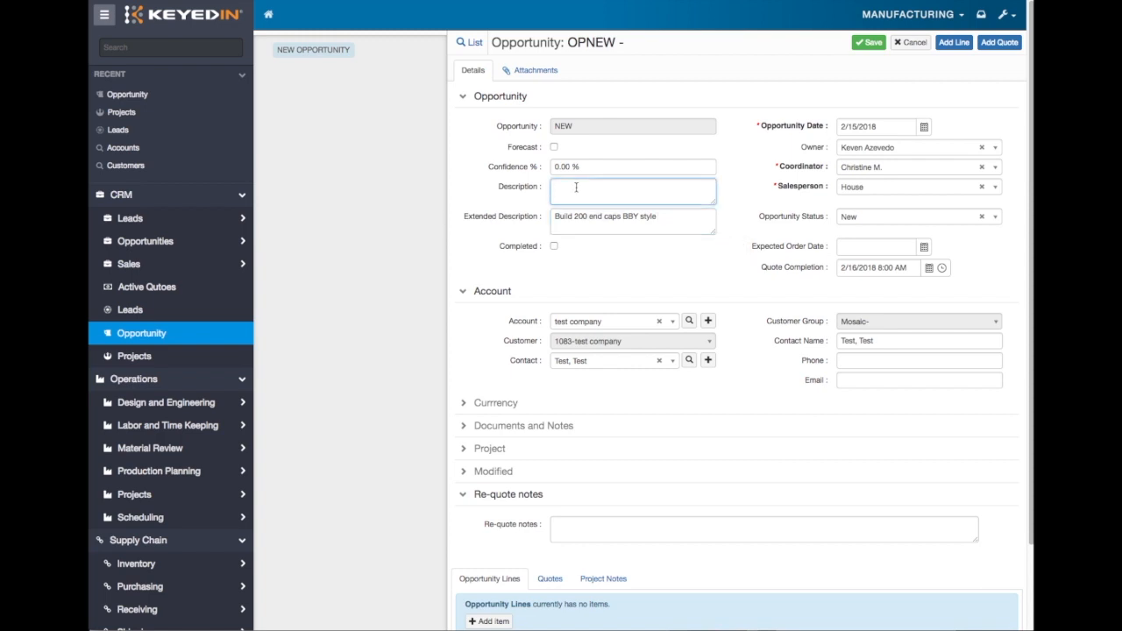
{"action": "type", "text": "quick description"}
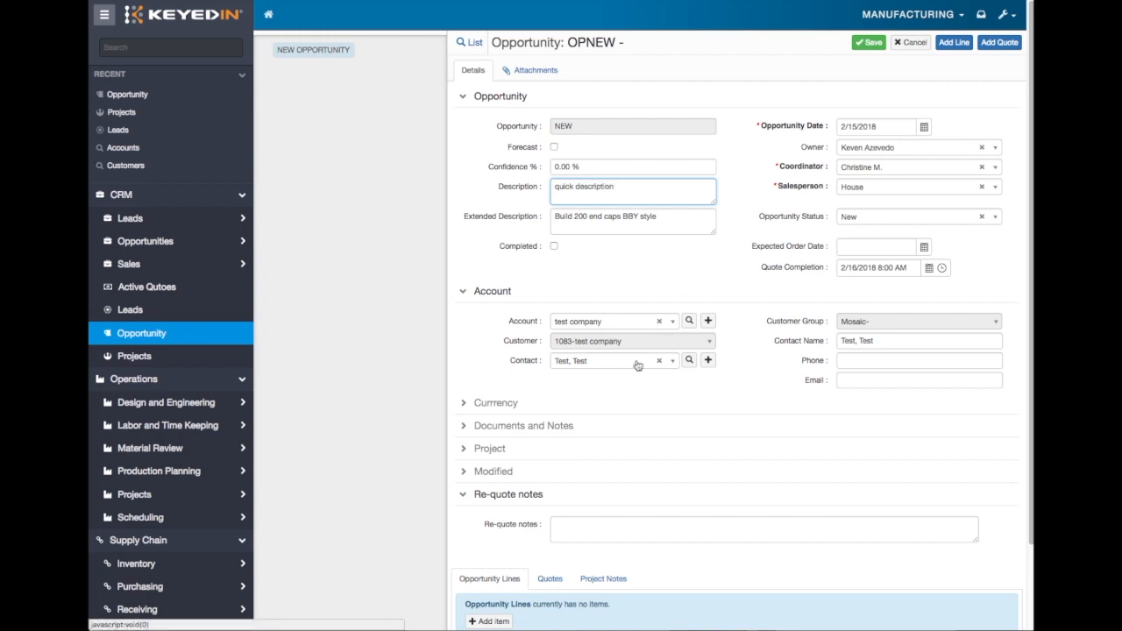
- Check the Re-quote notes section and save the new opportunity
{"action": "scroll", "coordinate": [674, 355], "scroll_direction": "down", "scroll_amount": 2}
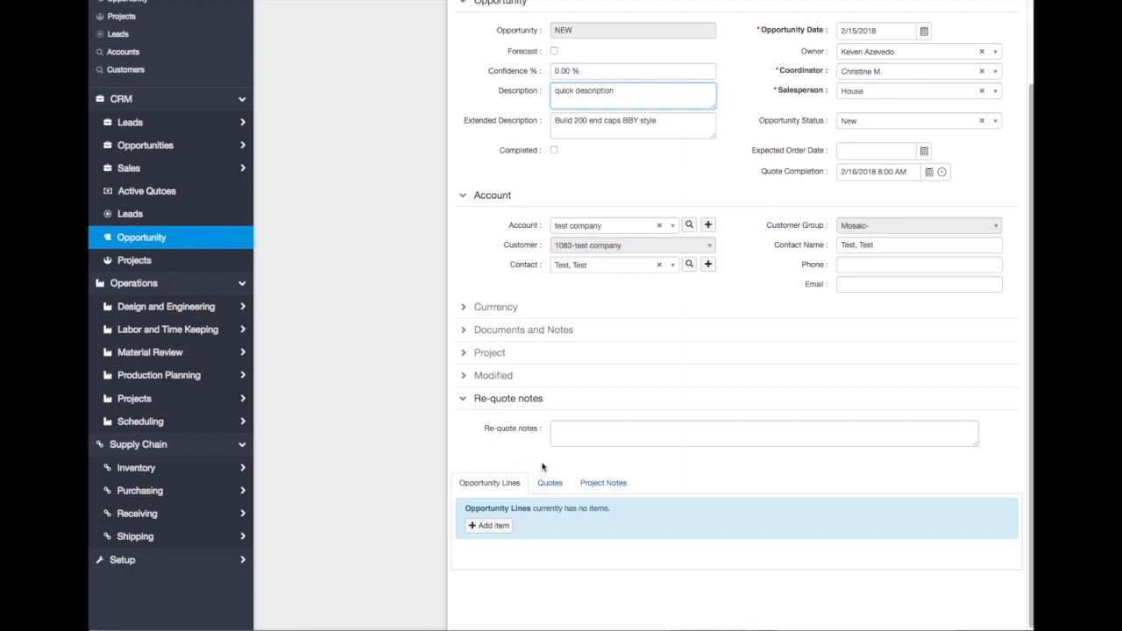
{"action": "left_click", "coordinate": [460, 398]}
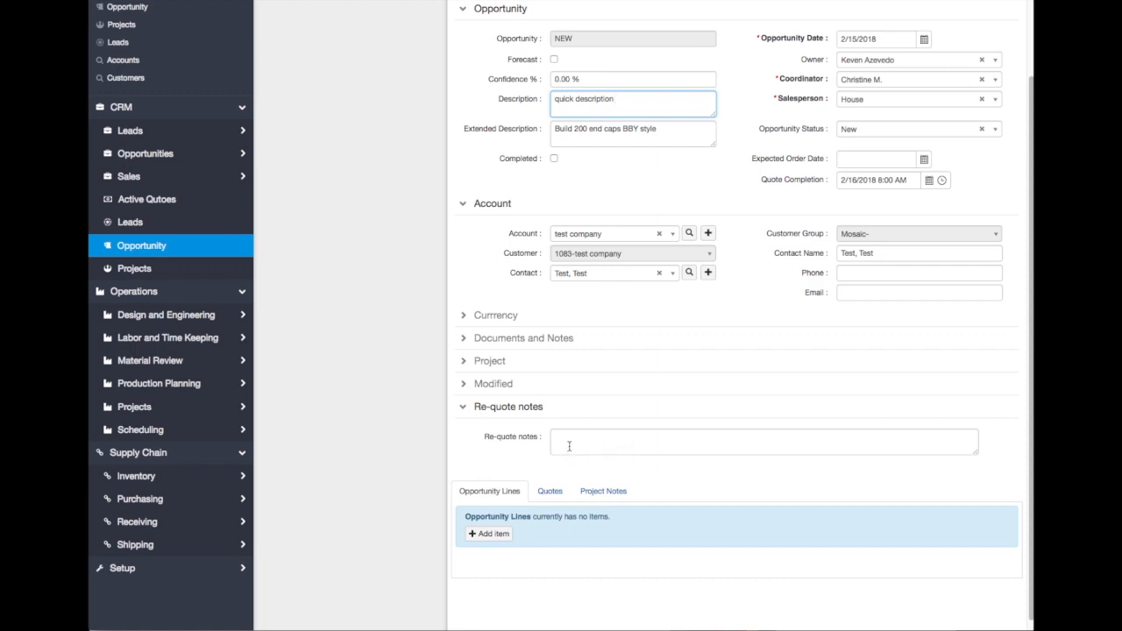
{"action": "scroll", "coordinate": [570, 444], "scroll_direction": "up", "scroll_amount": 2}
{"action": "scroll", "coordinate": [569, 450], "scroll_direction": "up", "scroll_amount": 1}
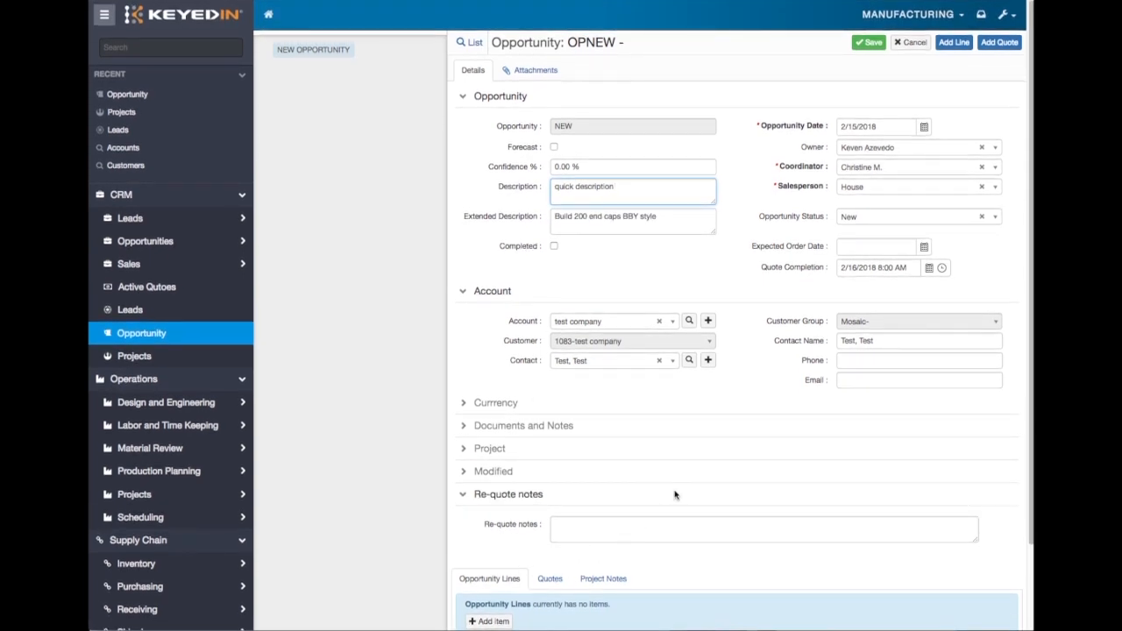
{"action": "left_click", "coordinate": [869, 49]}
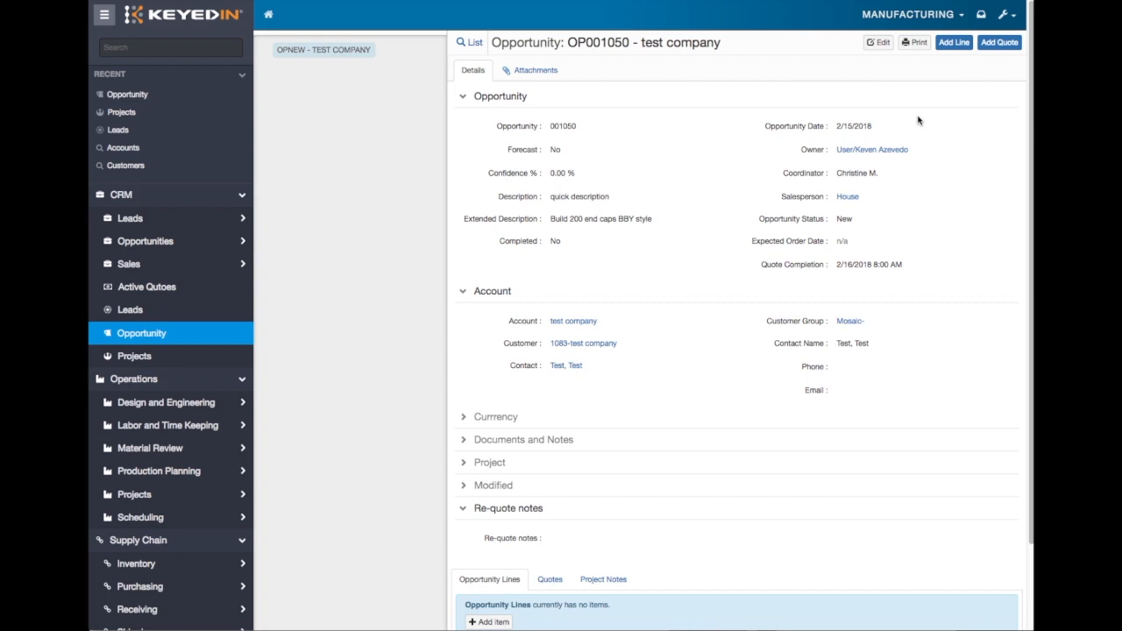
{"action": "scroll", "coordinate": [919, 120], "scroll_direction": "down", "scroll_amount": 3}
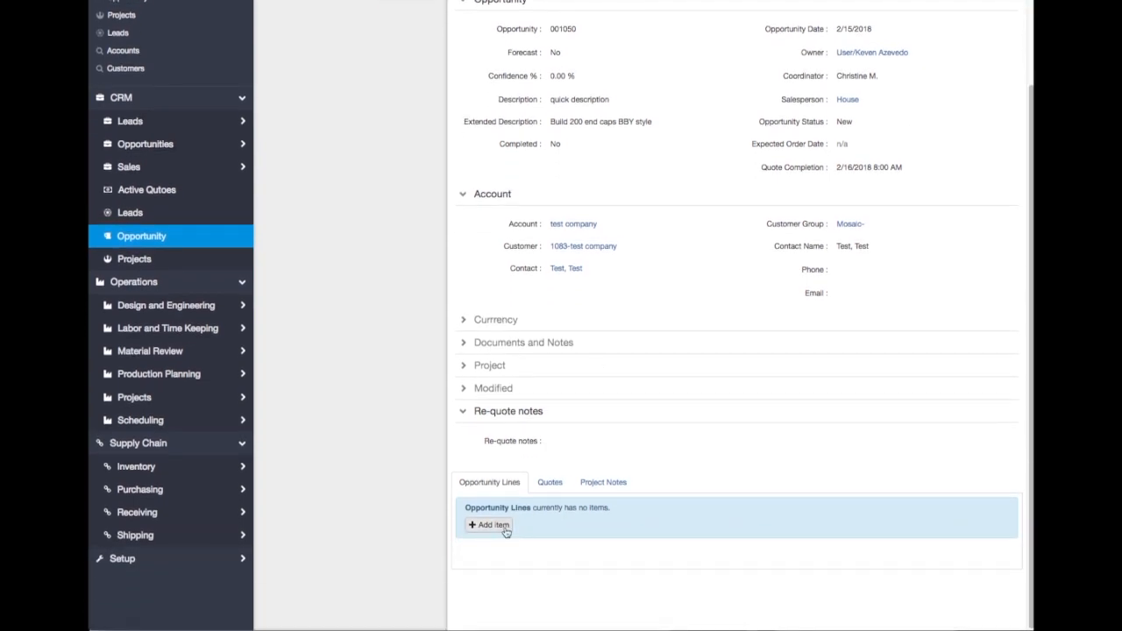